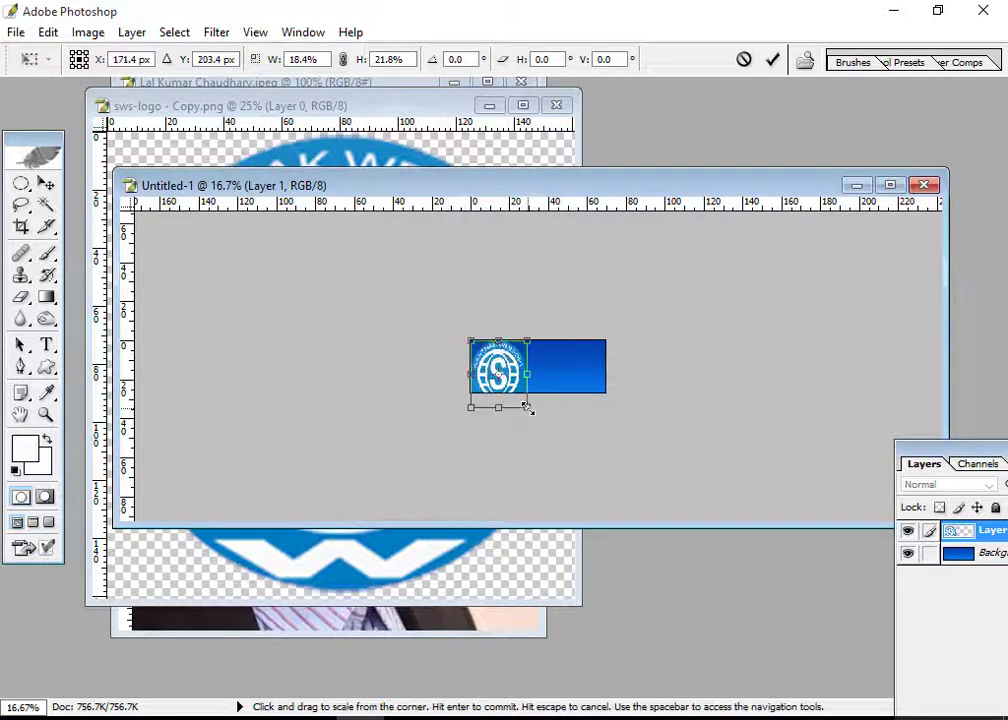
Step: Scale the logo down so it fits inside the blue banner's upper-left corner and apply the transform
{"action": "left_click_drag", "start_coordinate": [528, 407], "coordinate": [509, 383]}
{"action": "key", "text": "Return"}
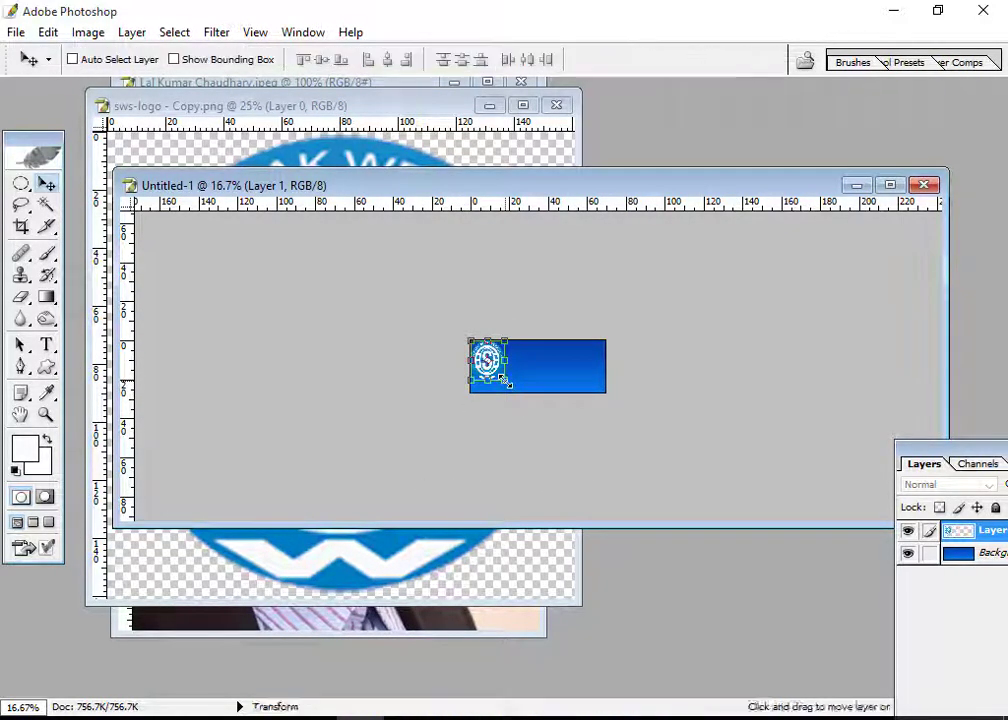
{"action": "key", "text": "ctrl+plus"}
{"action": "key", "text": "ctrl+plus"}
{"action": "key", "text": "ctrl+plus"}
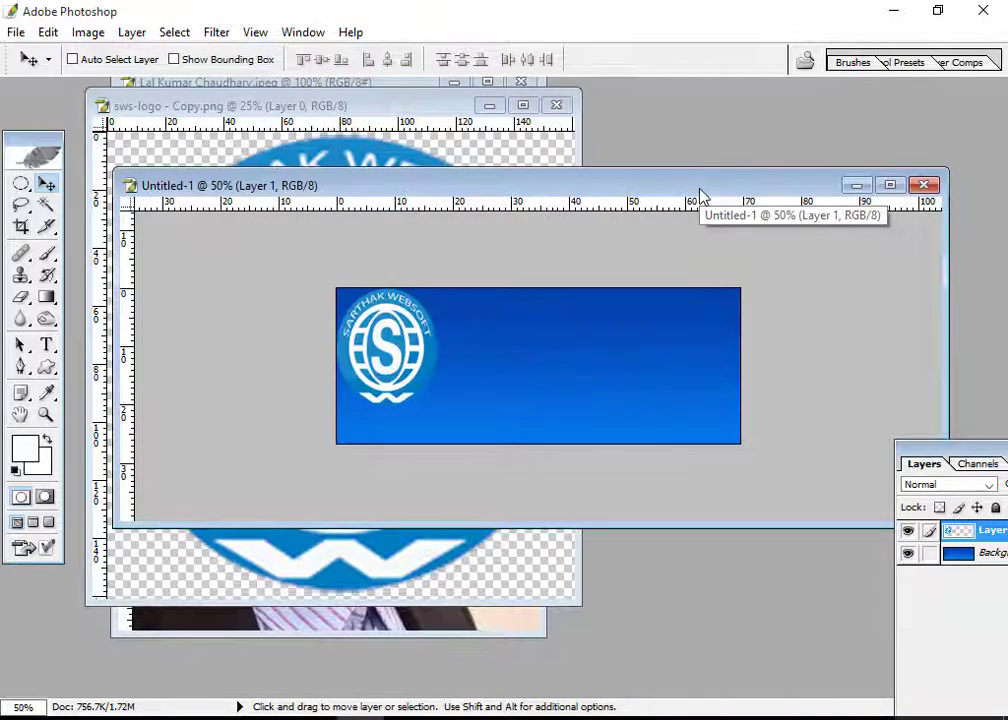
Step: Minimize the logo document, bring the portrait photo to the front and choose the Elliptical Marquee tool
{"action": "left_click_drag", "start_coordinate": [405, 106], "coordinate": [380, 182]}
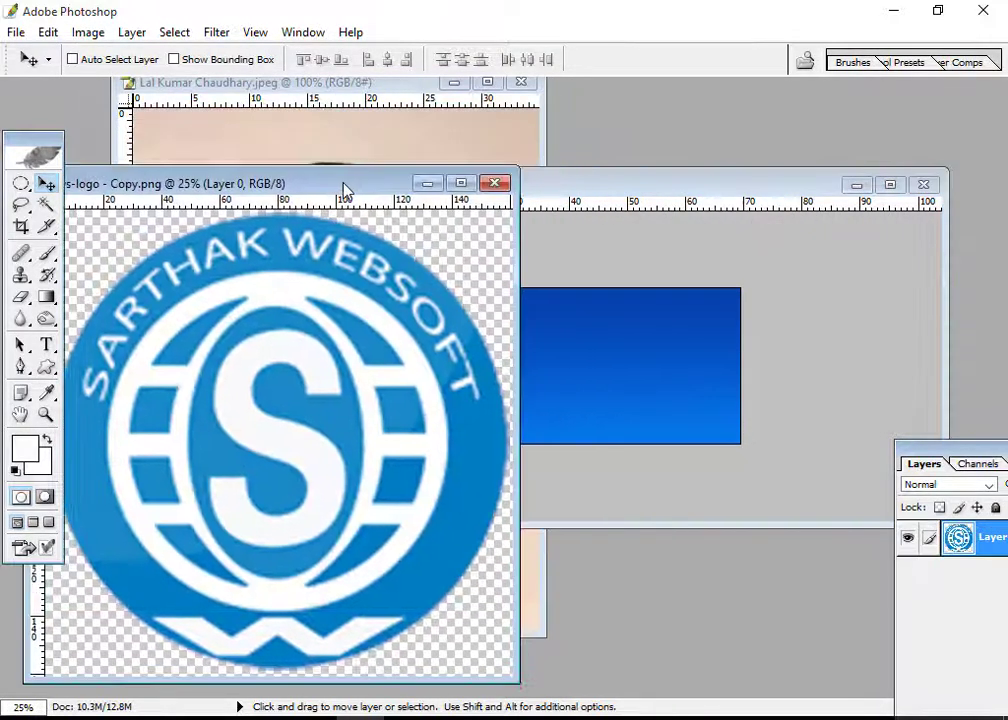
{"action": "left_click", "coordinate": [425, 180]}
{"action": "left_click", "coordinate": [380, 93]}
{"action": "left_click", "coordinate": [20, 183]}
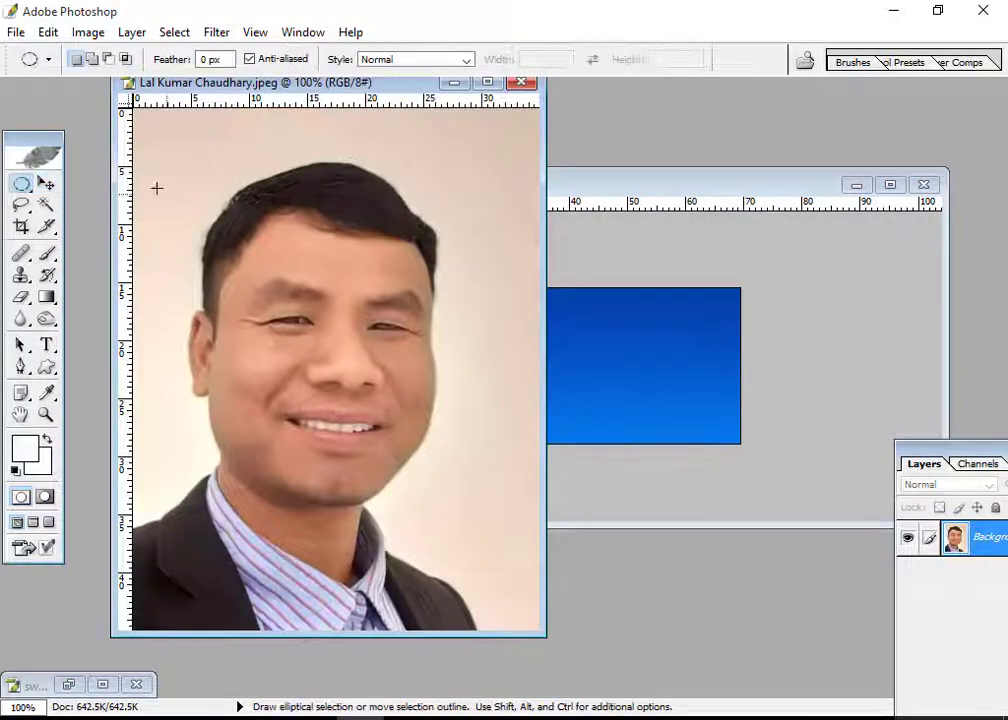
{"action": "left_click_drag", "start_coordinate": [390, 425], "coordinate": [517, 661]}
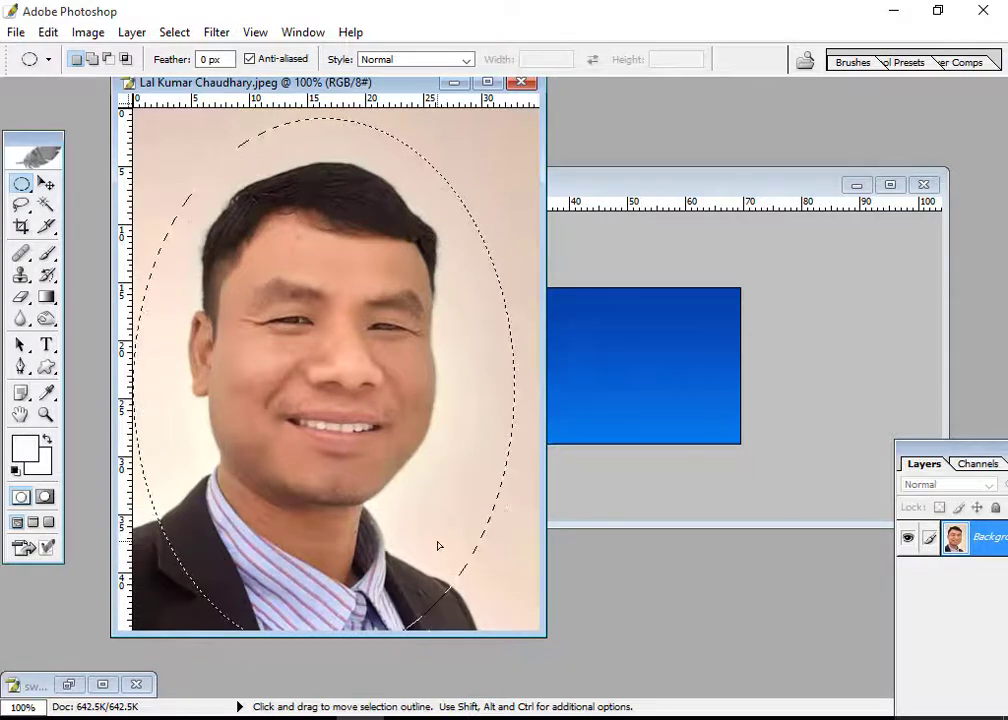
{"action": "key", "text": "ctrl+minus"}
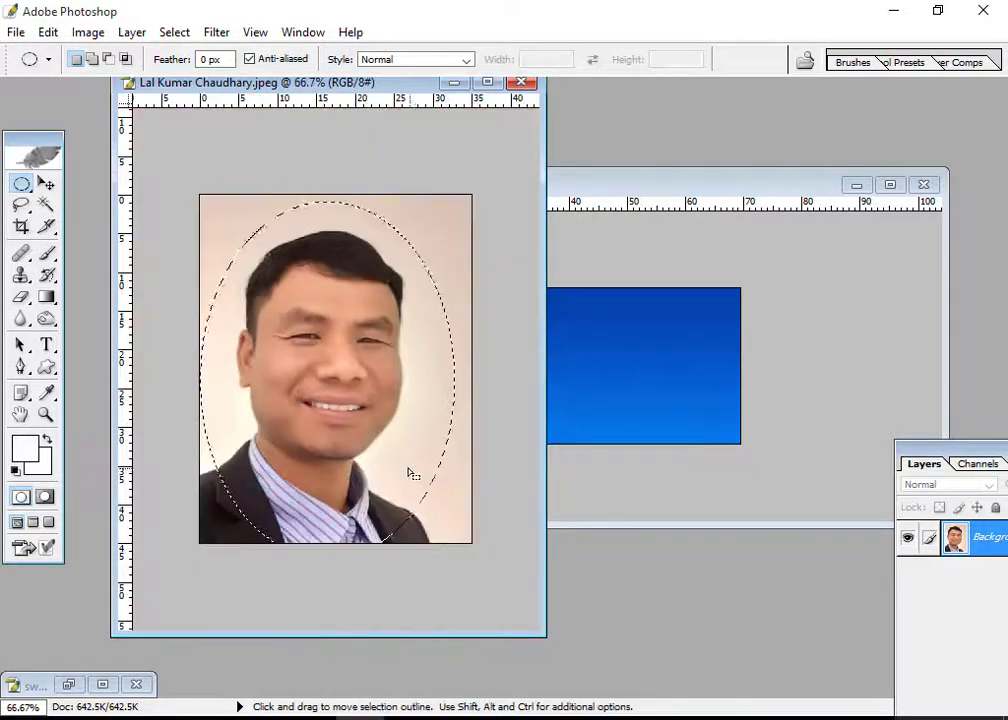
{"action": "left_click", "coordinate": [456, 402]}
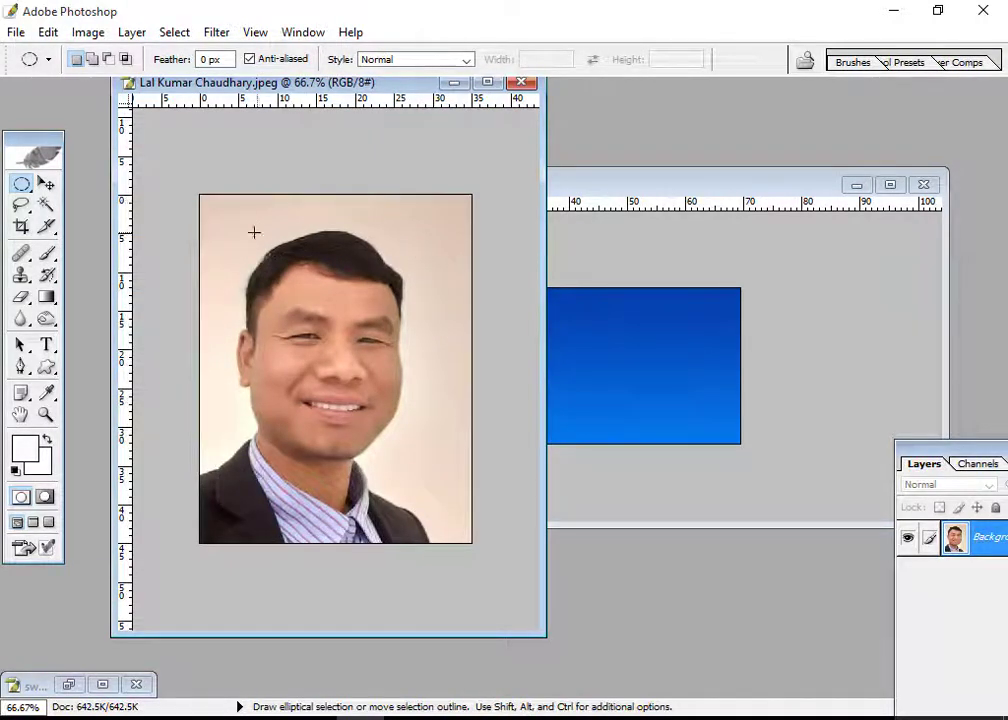
Step: Select the portrait's head and shoulders with an elliptical marquee and place the cut-out in the blue banner document
{"action": "left_click_drag", "start_coordinate": [387, 453], "coordinate": [445, 541]}
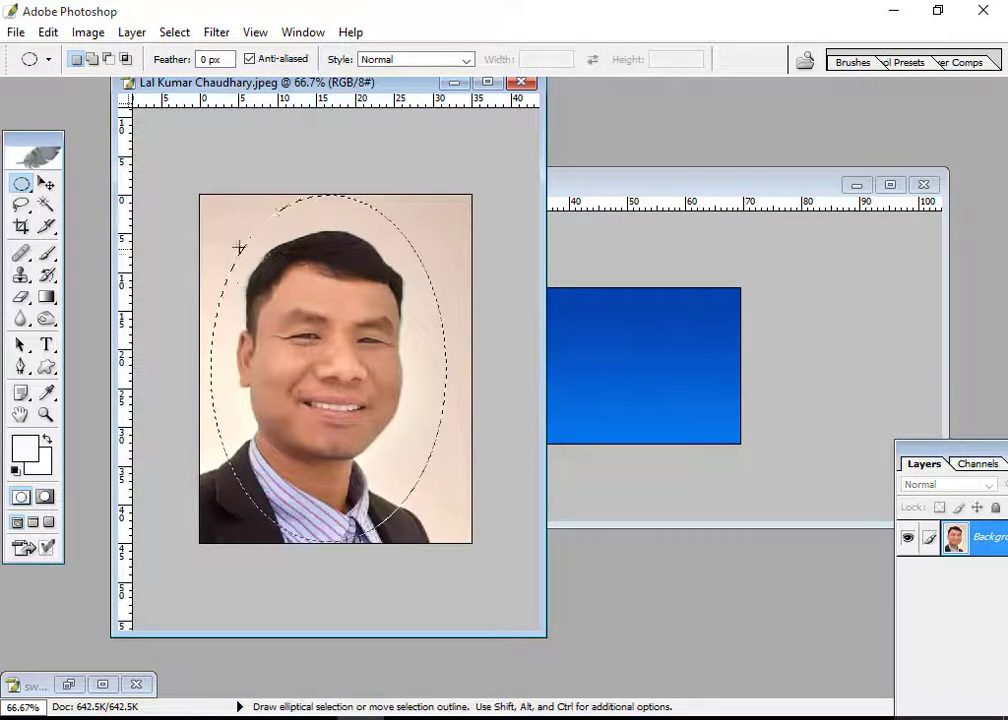
{"action": "key", "text": "v"}
{"action": "left_click_drag", "start_coordinate": [320, 360], "coordinate": [720, 372]}
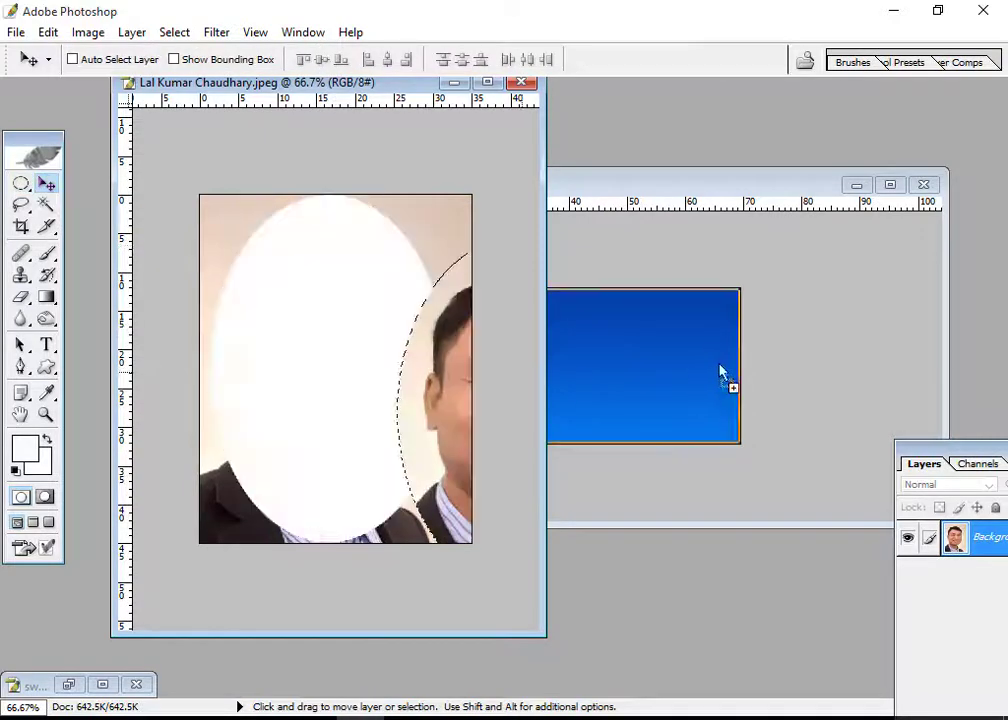
{"action": "left_click_drag", "start_coordinate": [660, 360], "coordinate": [658, 357]}
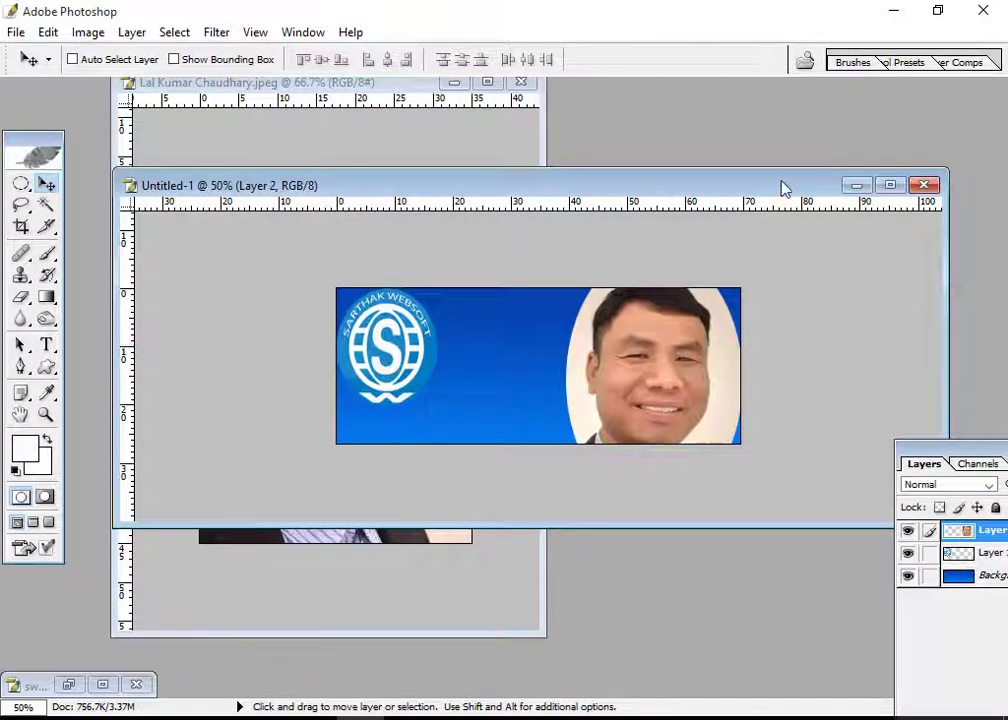
Step: Maximize the banner document and flip the portrait horizontally
{"action": "double_click", "coordinate": [783, 190]}
{"action": "key", "text": "ctrl+t"}
{"action": "right_click", "coordinate": [646, 375]}
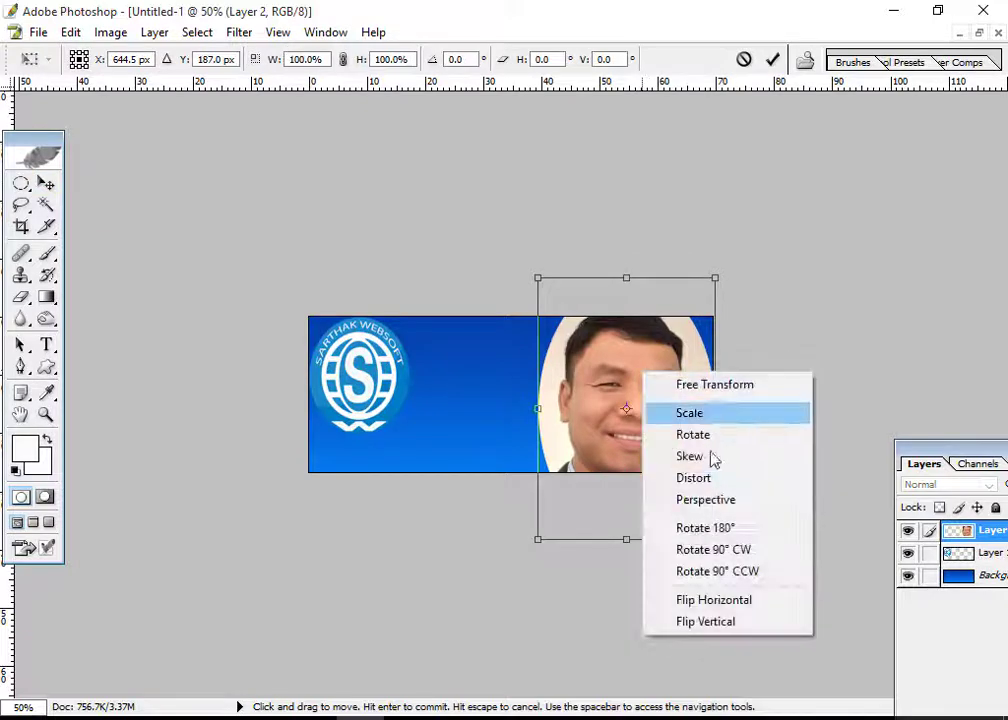
{"action": "left_click", "coordinate": [708, 599]}
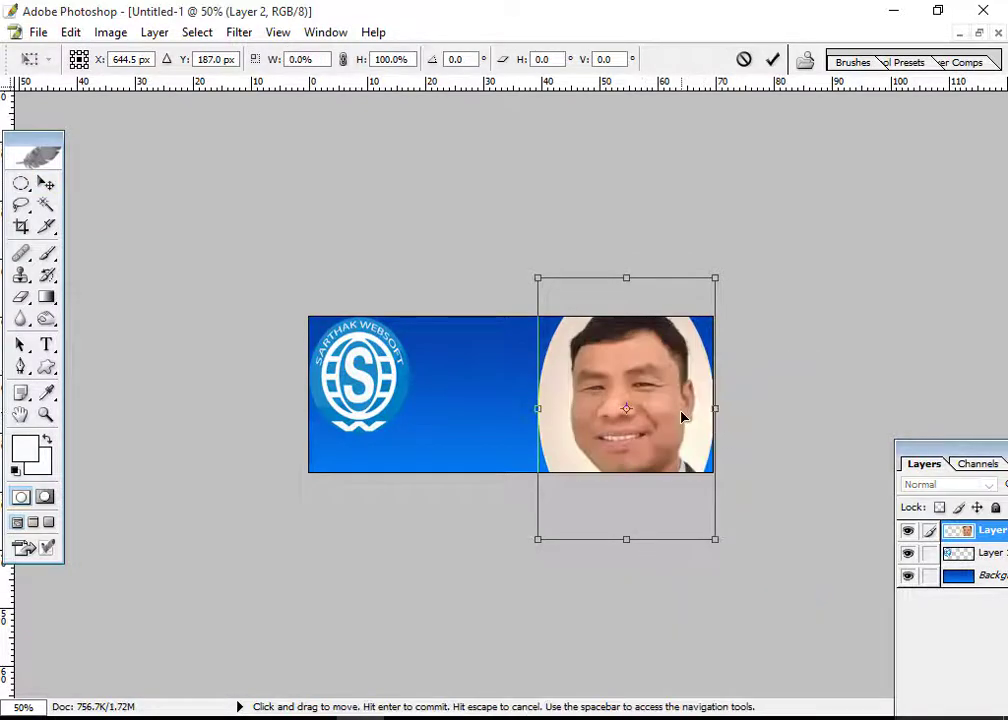
Step: Scale the portrait to about 56.4% of its height and position it slightly inward from the banner's right edge
{"action": "left_click_drag", "start_coordinate": [709, 289], "coordinate": [640, 394]}
{"action": "left_click_drag", "start_coordinate": [632, 415], "coordinate": [690, 366]}
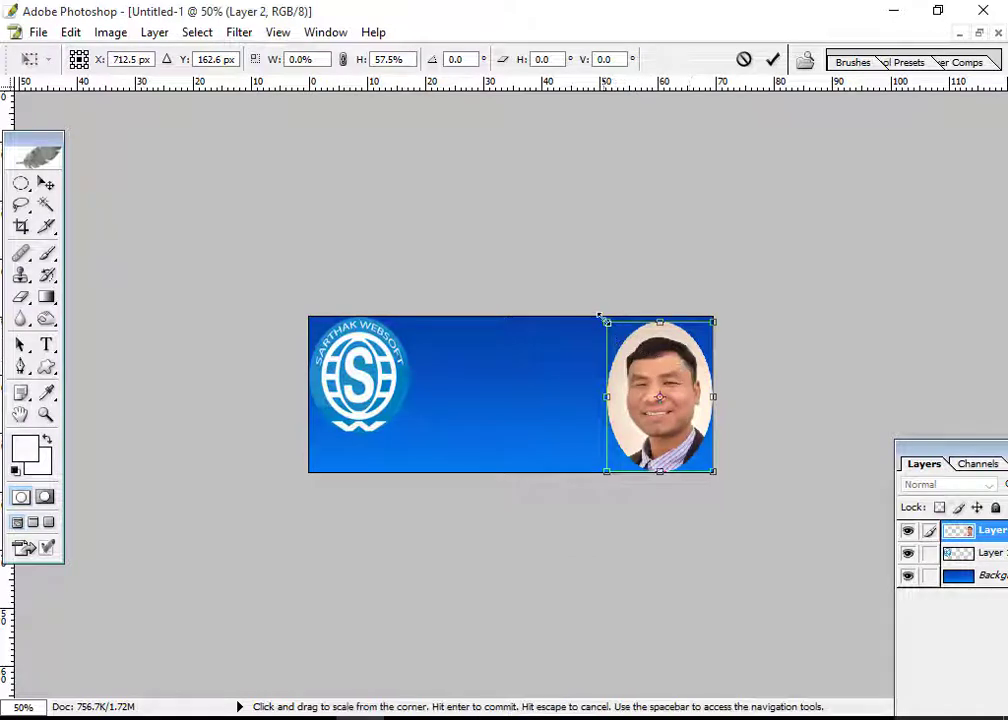
{"action": "left_click_drag", "start_coordinate": [602, 321], "coordinate": [594, 320]}
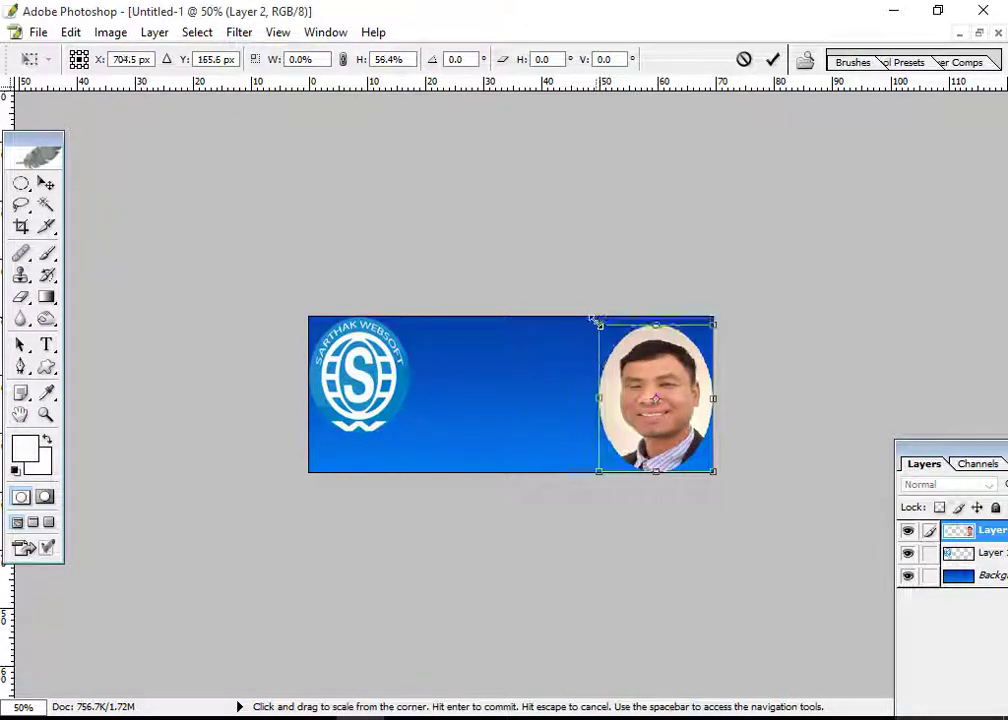
{"action": "key", "text": "Return"}
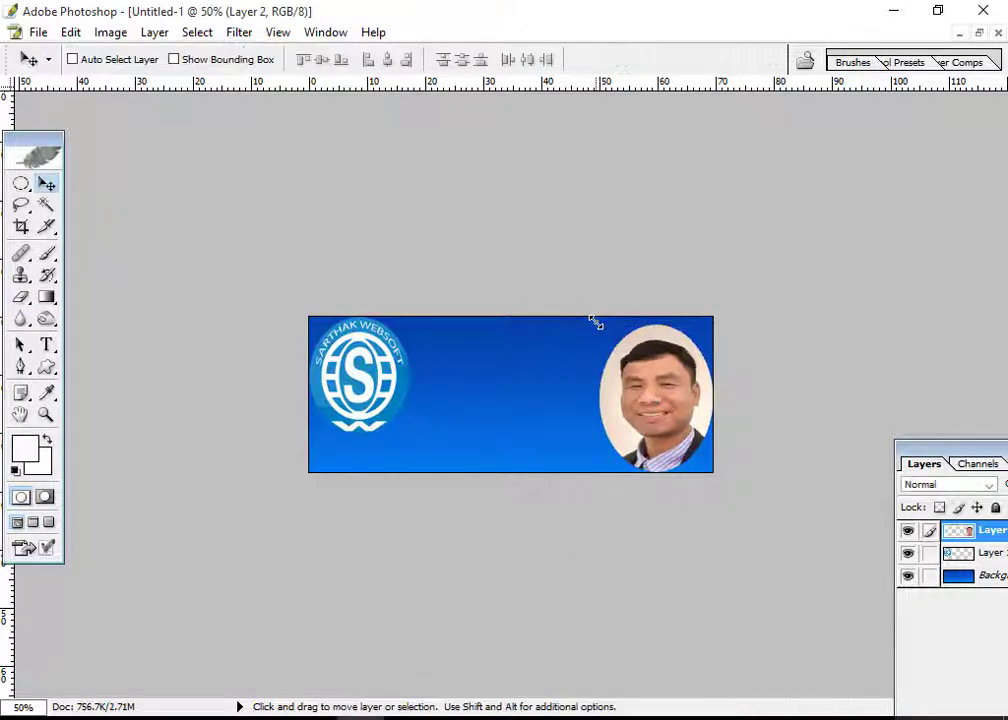
{"action": "key", "text": "ctrl+alt+0"}
{"action": "left_click_drag", "start_coordinate": [785, 357], "coordinate": [661, 373]}
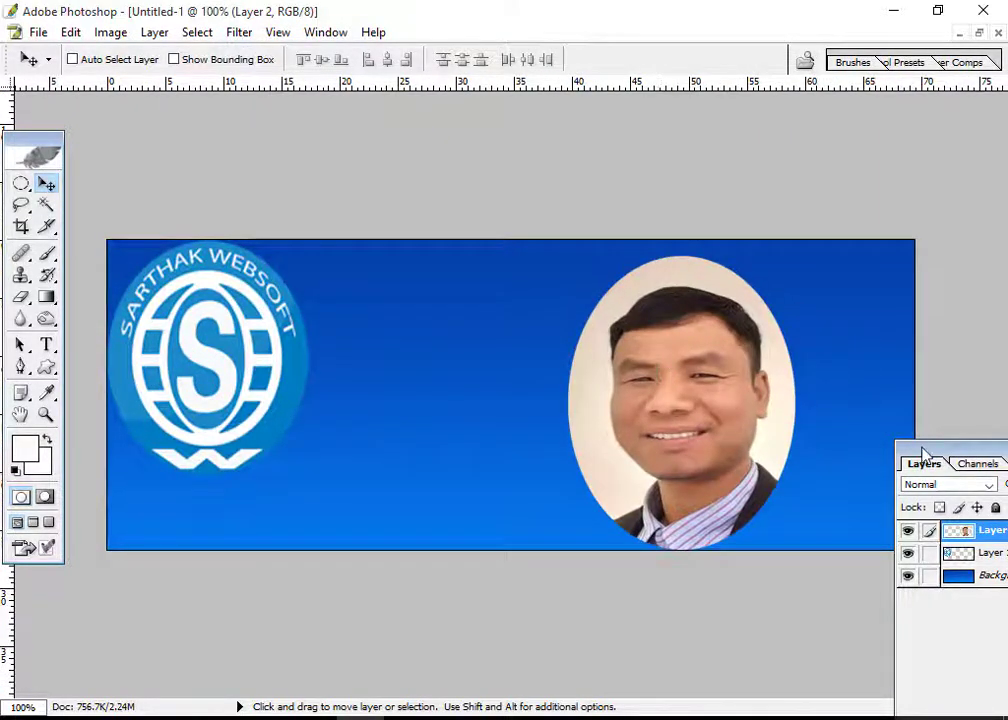
Step: Add a Stroke layer style in white (#ffffff) around the oval portrait
{"action": "mouse_move", "coordinate": [940, 446]}
{"action": "left_mouse_down"}
{"action": "mouse_move", "coordinate": [895, 296]}
{"action": "mouse_move", "coordinate": [916, 486]}
{"action": "mouse_move", "coordinate": [878, 259]}
{"action": "left_mouse_up"}
{"action": "left_click", "coordinate": [862, 513]}
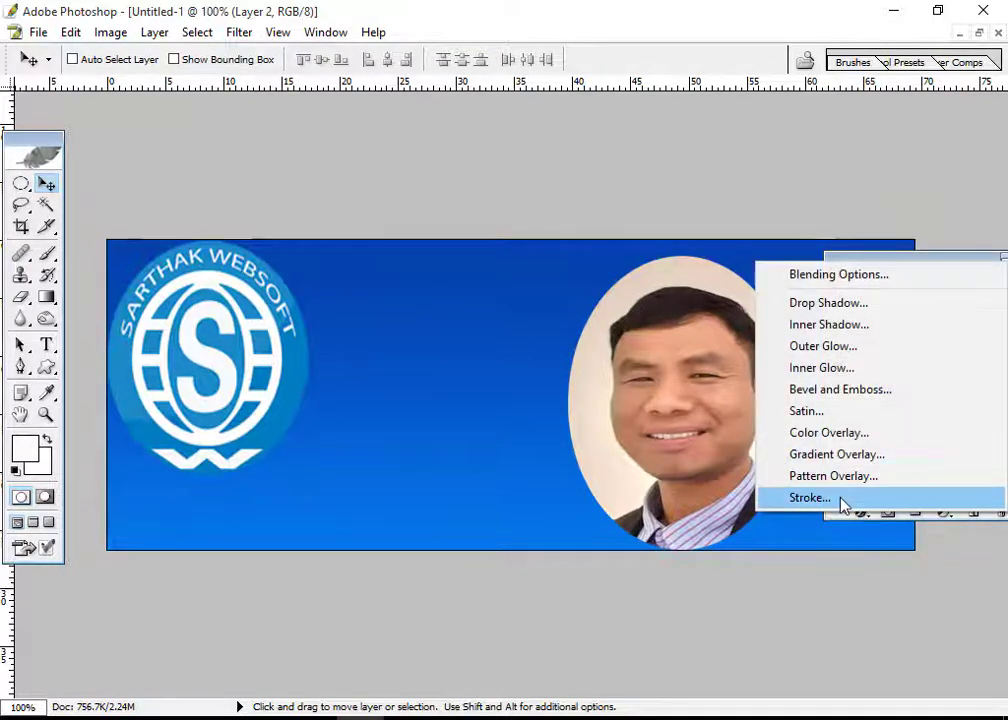
{"action": "left_click", "coordinate": [844, 499]}
{"action": "left_click", "coordinate": [351, 363]}
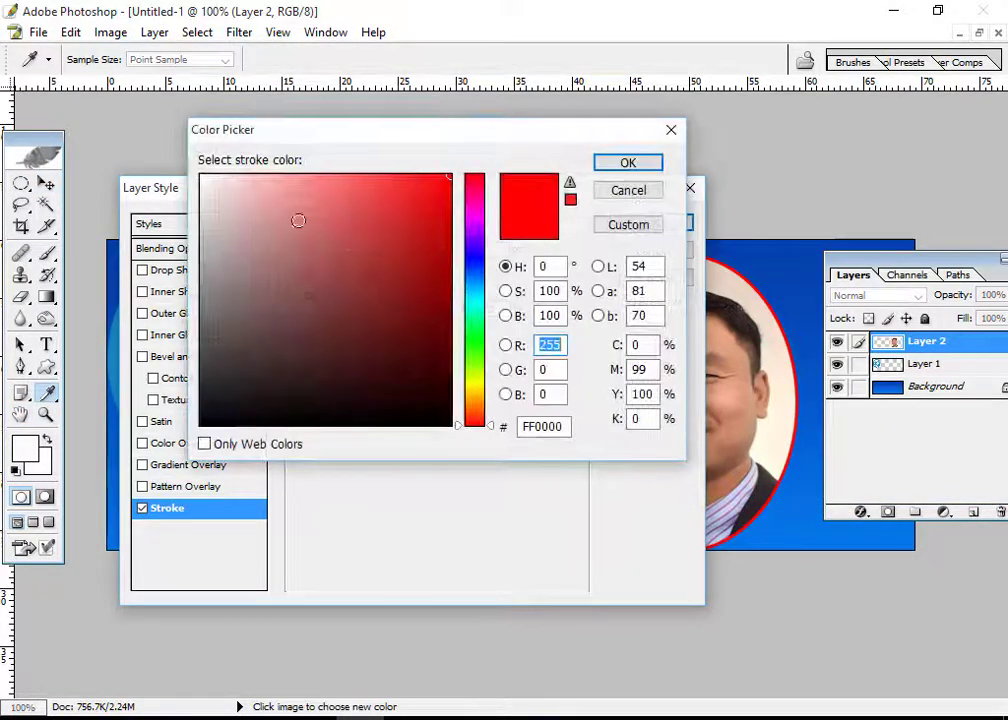
{"action": "left_click", "coordinate": [540, 424]}
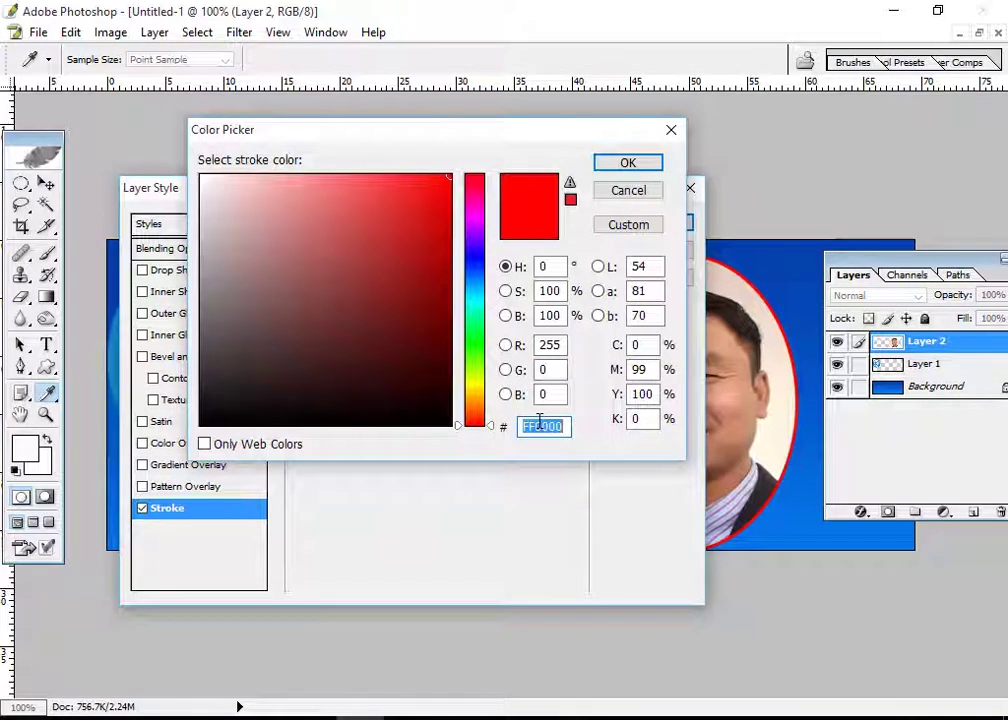
{"action": "type", "text": "ffff"}
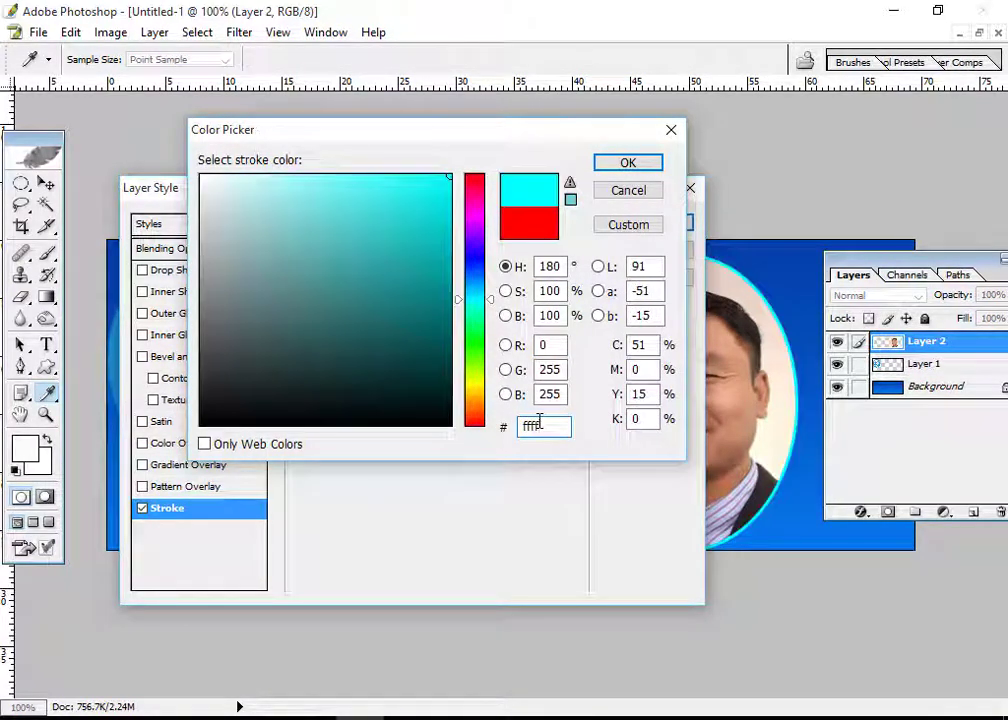
{"action": "type", "text": "ff"}
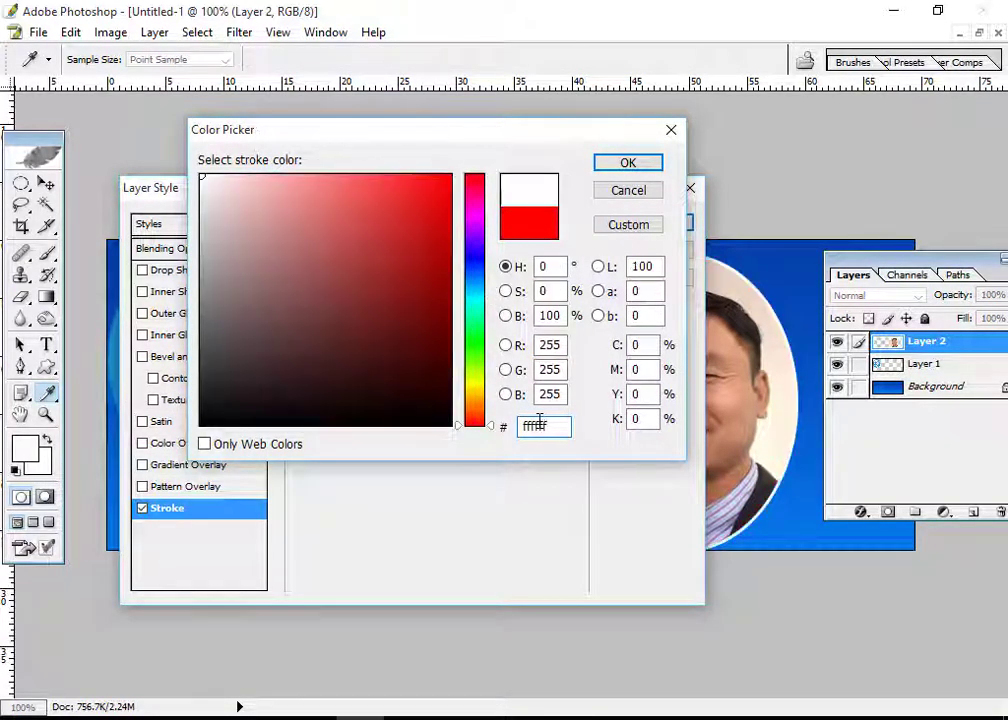
{"action": "left_click", "coordinate": [621, 162]}
{"action": "left_click", "coordinate": [648, 223]}
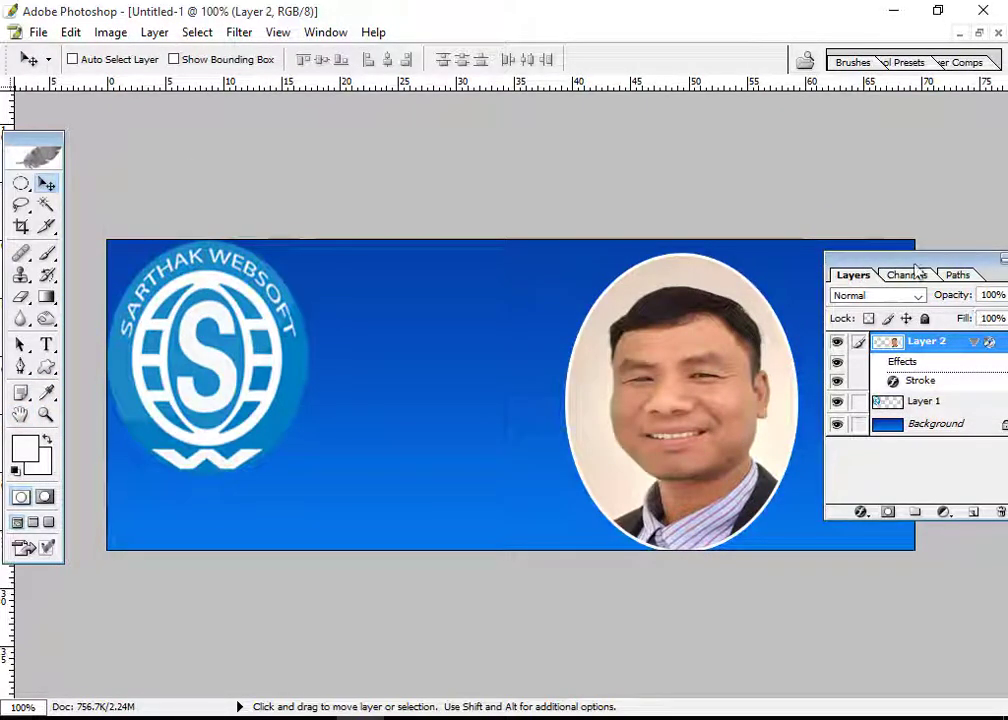
Step: Move the outlined portrait against the banner's right edge and nudge it up to the top edge
{"action": "left_click_drag", "start_coordinate": [916, 270], "coordinate": [1005, 270]}
{"action": "left_click_drag", "start_coordinate": [704, 349], "coordinate": [810, 347]}
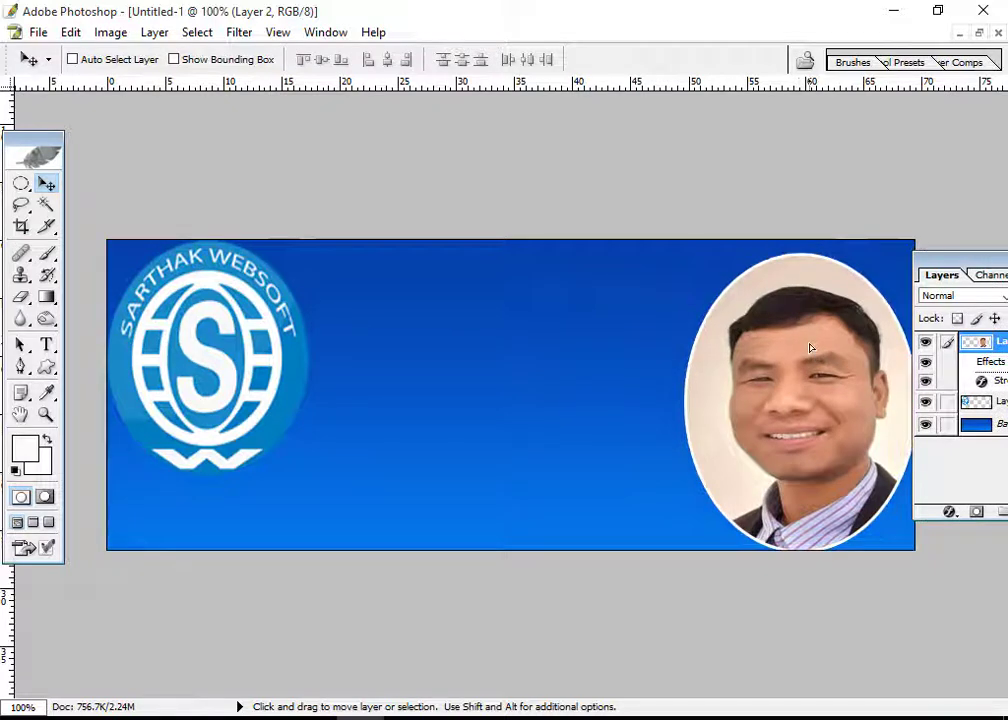
{"action": "key", "text": "shift+Up"}
{"action": "key", "text": "Up"}
{"action": "key", "text": "Up"}
{"action": "key", "text": "Up"}
Step: Select the logo layer and shift the logo slightly down along the banner's left edge
{"action": "right_click", "coordinate": [245, 337]}
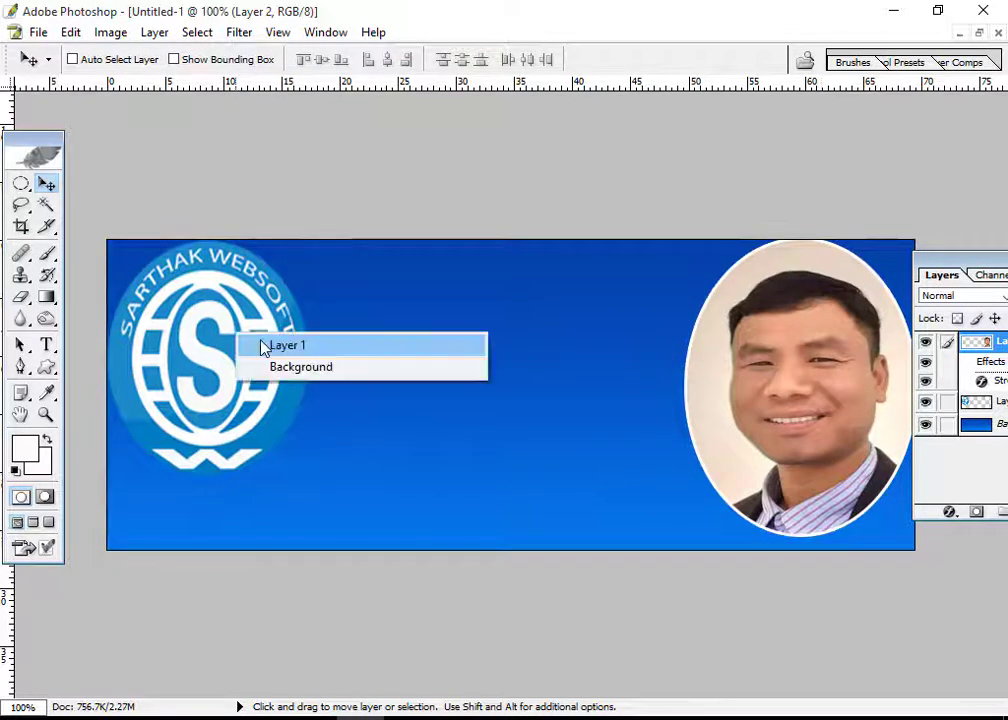
{"action": "left_click", "coordinate": [263, 345]}
{"action": "left_click_drag", "start_coordinate": [254, 353], "coordinate": [173, 356]}
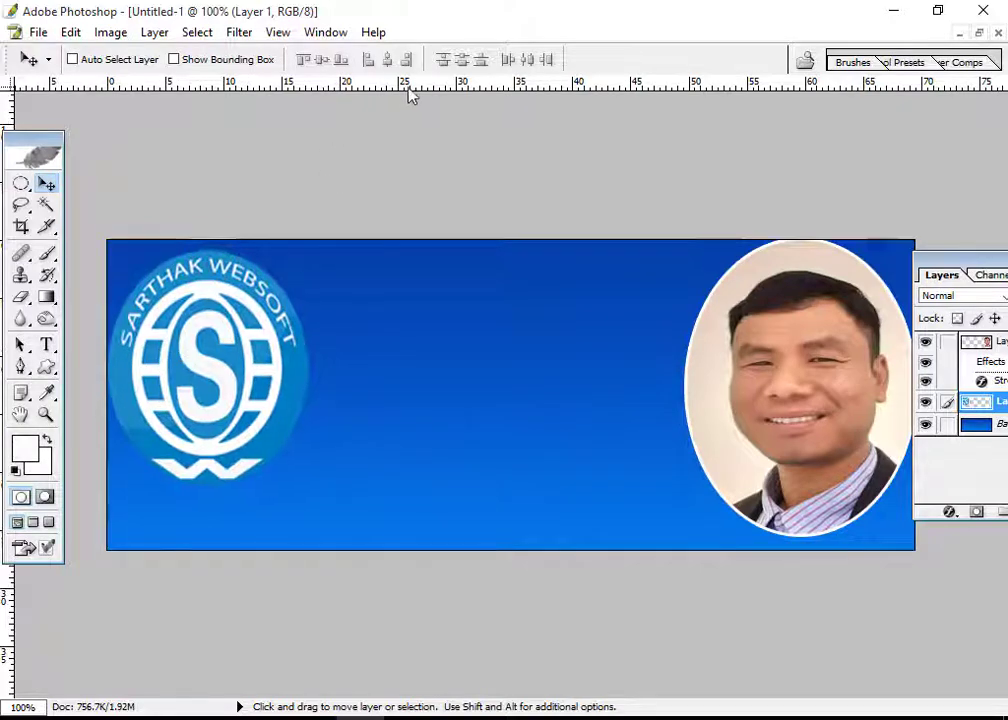
{"action": "left_click_drag", "start_coordinate": [409, 90], "coordinate": [476, 342]}
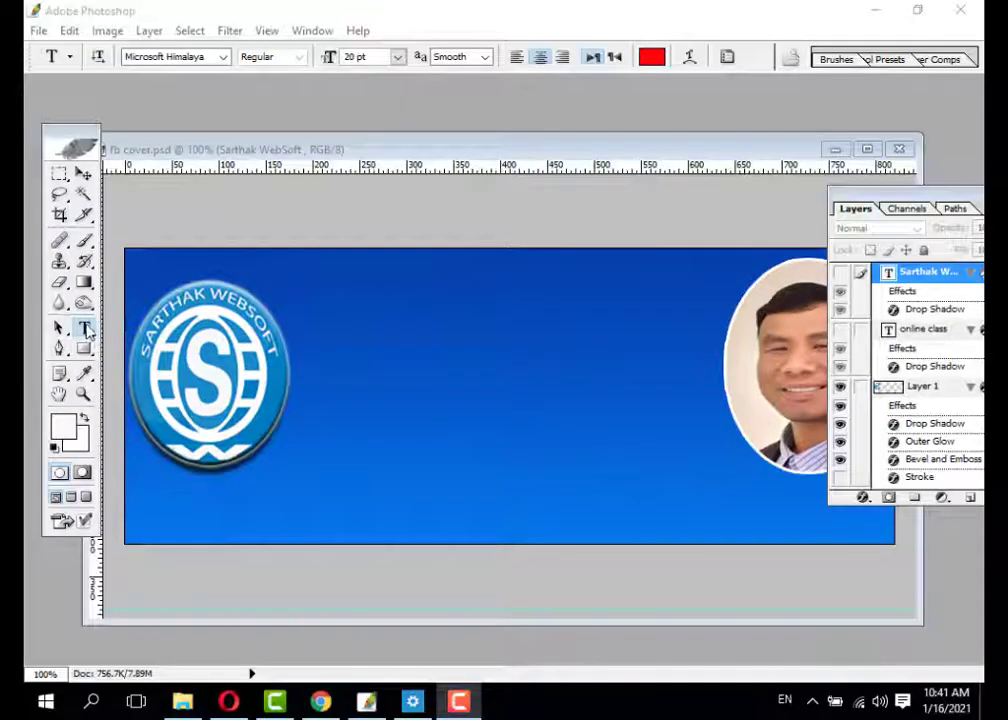
Step: Add the heading "Sarthak WebSoft" in a text box between the logo and portrait, and tighten the box around it
{"action": "left_click", "coordinate": [87, 333]}
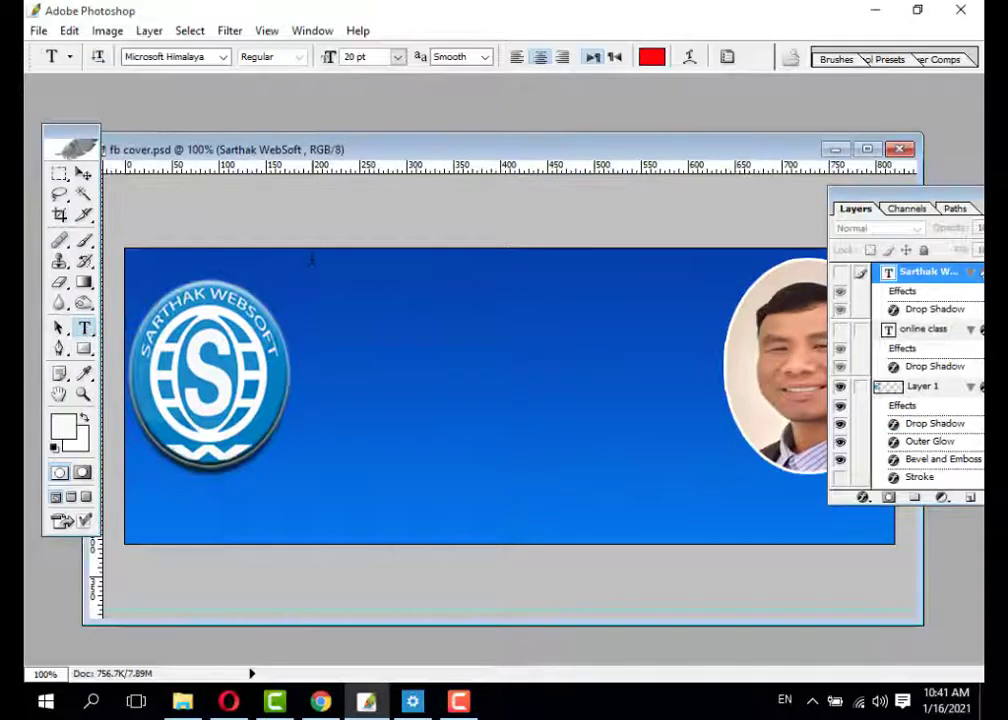
{"action": "left_click_drag", "start_coordinate": [711, 322], "coordinate": [728, 344]}
{"action": "type", "text": "Sarha"}
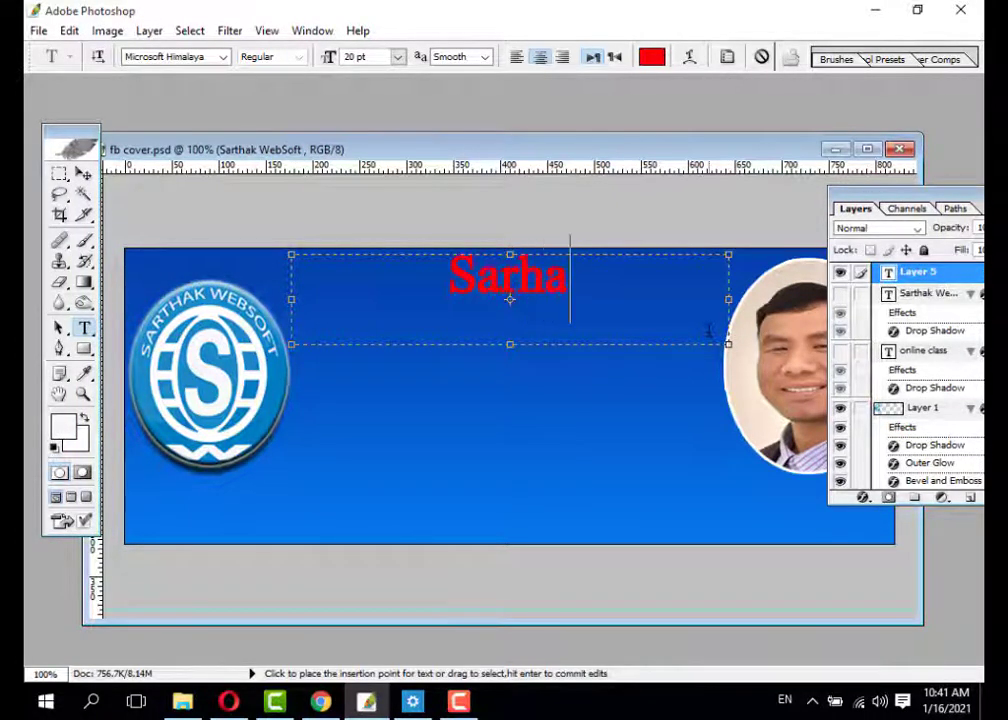
{"action": "key", "text": "BackSpace"}
{"action": "key", "text": "BackSpace"}
{"action": "type", "text": "ta"}
{"action": "key", "text": "BackSpace"}
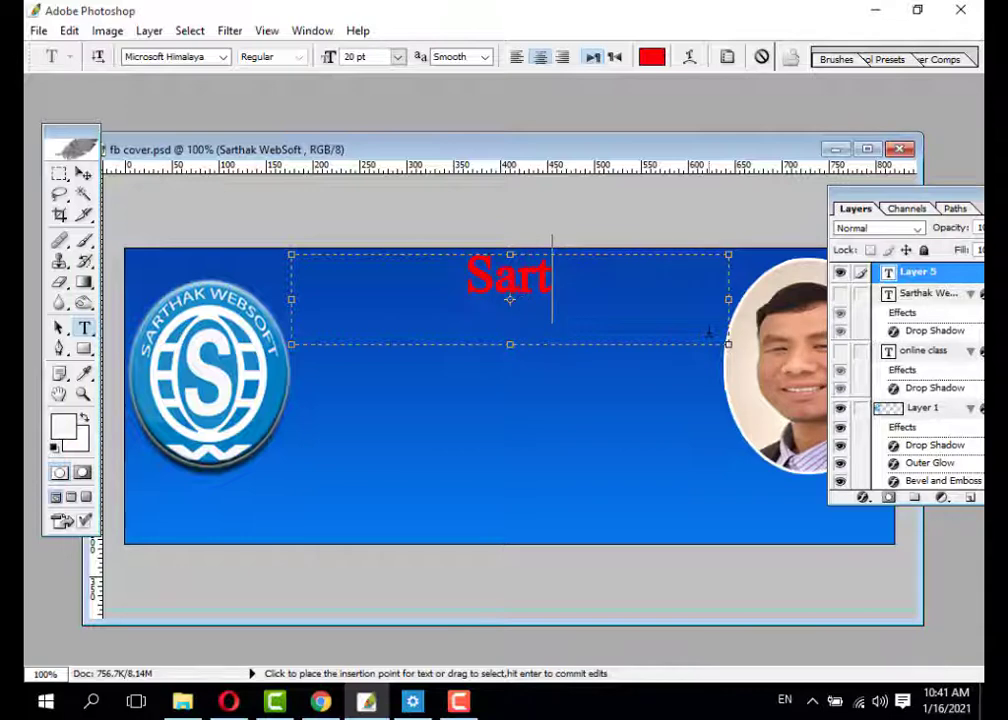
{"action": "type", "text": "hak WebSoft"}
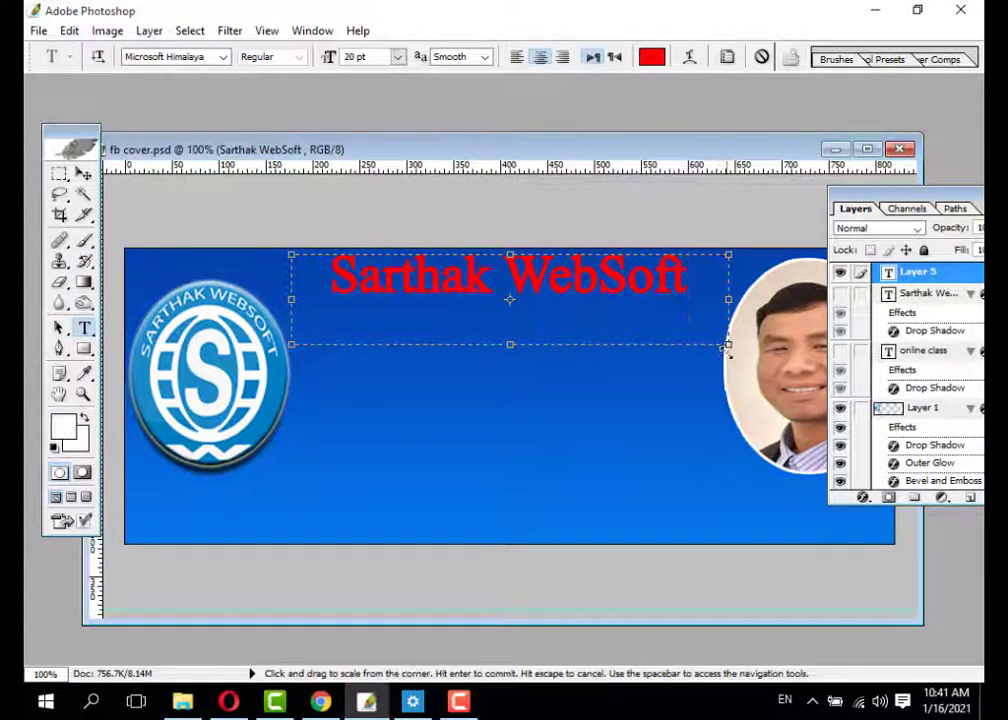
{"action": "left_click_drag", "start_coordinate": [726, 345], "coordinate": [718, 316]}
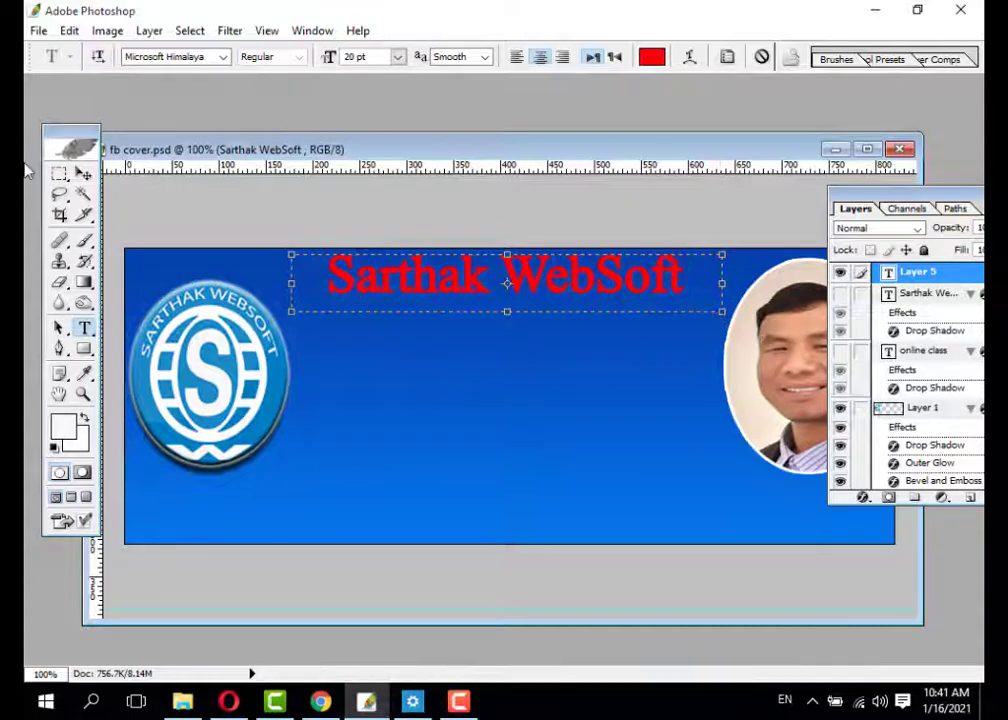
{"action": "left_click", "coordinate": [84, 173]}
{"action": "left_click", "coordinate": [84, 327]}
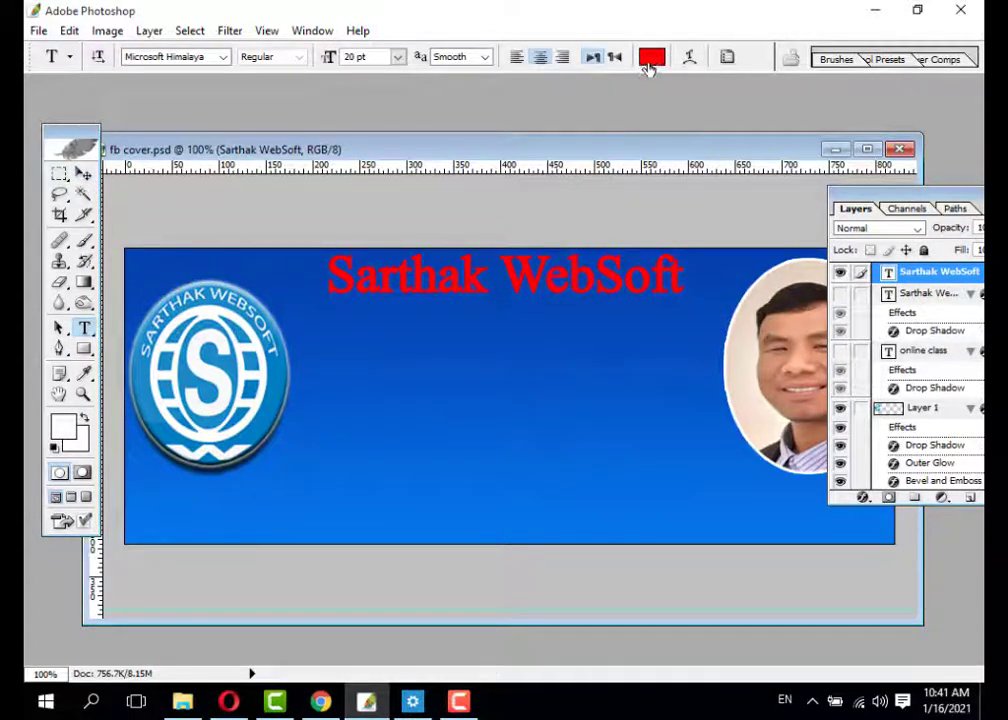
{"action": "left_click", "coordinate": [651, 57]}
{"action": "left_click", "coordinate": [396, 151]}
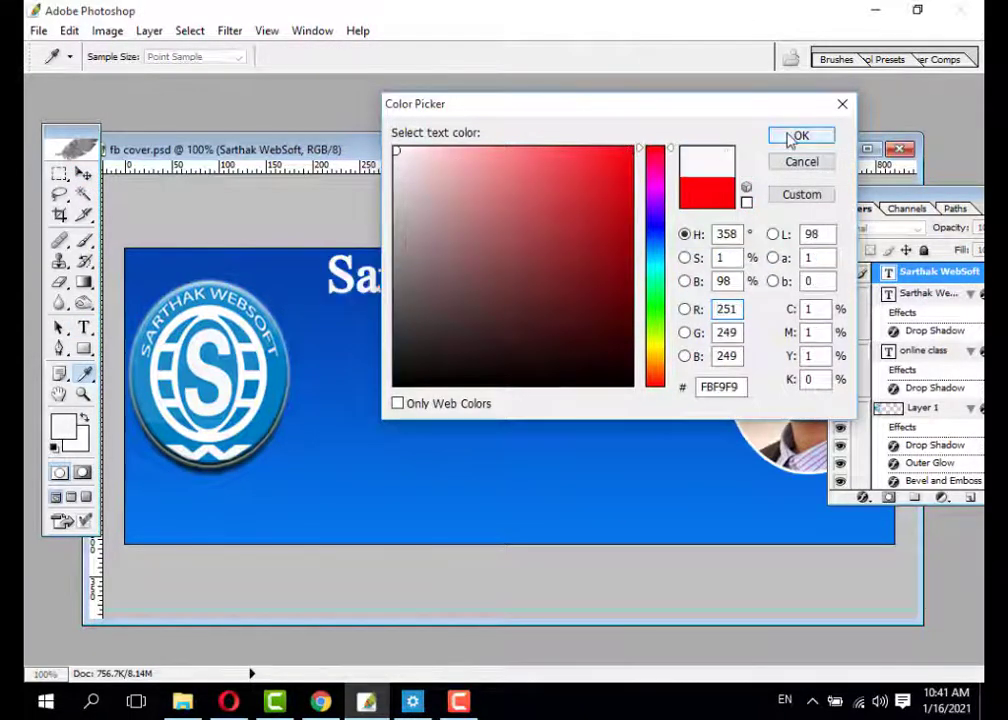
{"action": "left_click", "coordinate": [801, 163]}
{"action": "left_click", "coordinate": [84, 173]}
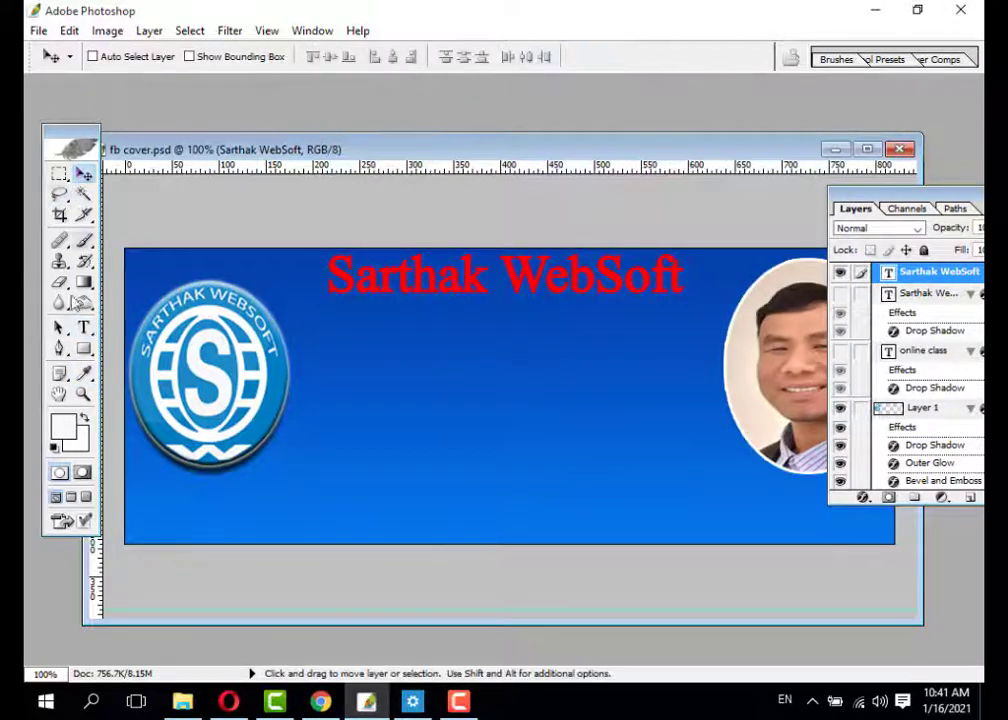
Step: Draw a text box below the "Sarthak WebSoft" heading, reaching left to the logo, and enter "Online Class and"
{"action": "left_click", "coordinate": [84, 327]}
{"action": "left_click", "coordinate": [651, 57]}
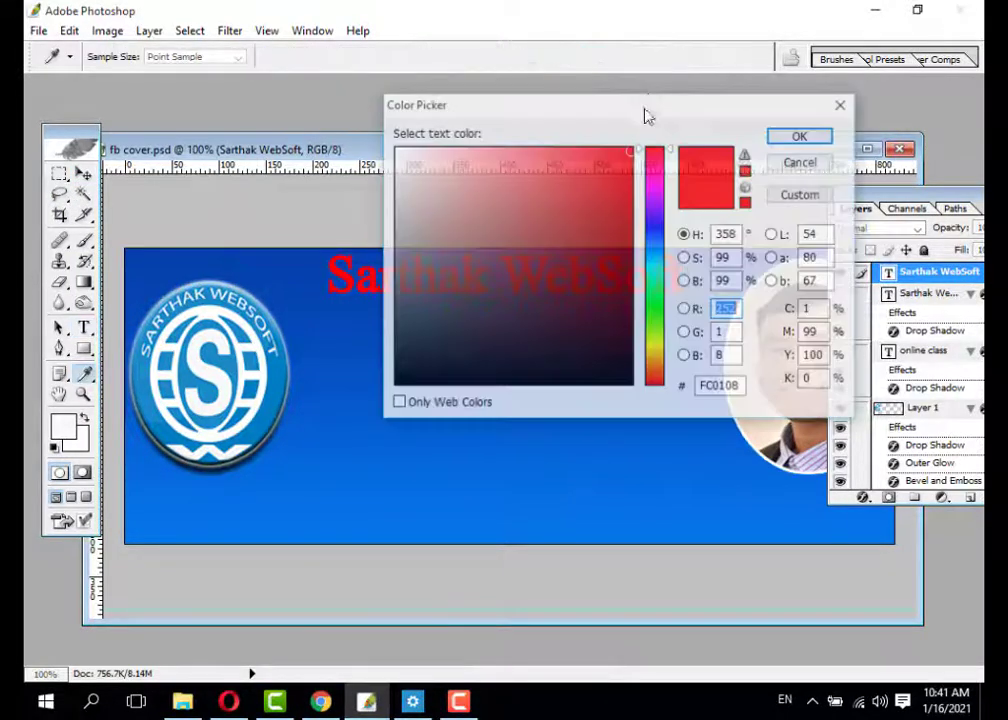
{"action": "left_click", "coordinate": [801, 136]}
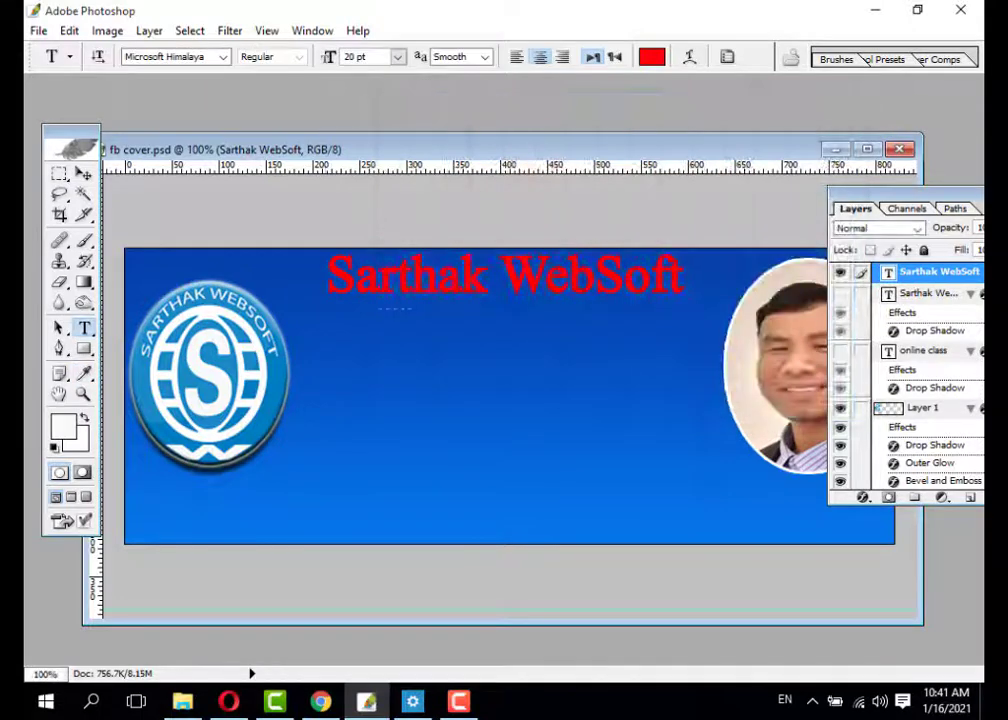
{"action": "left_click_drag", "start_coordinate": [683, 370], "coordinate": [684, 368]}
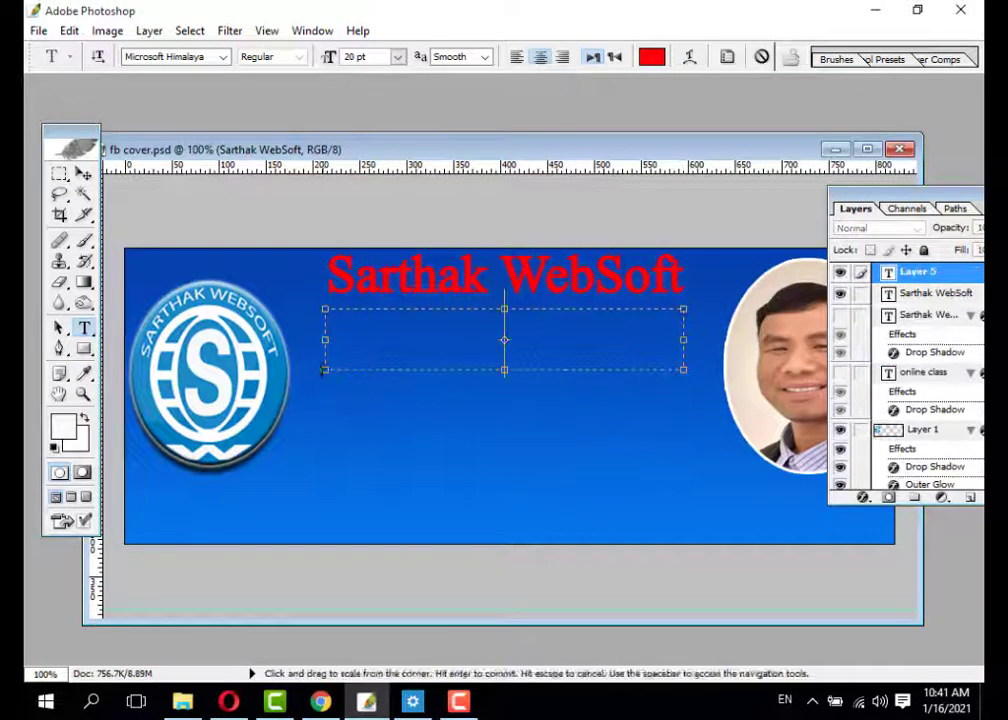
{"action": "left_click_drag", "start_coordinate": [326, 368], "coordinate": [287, 368]}
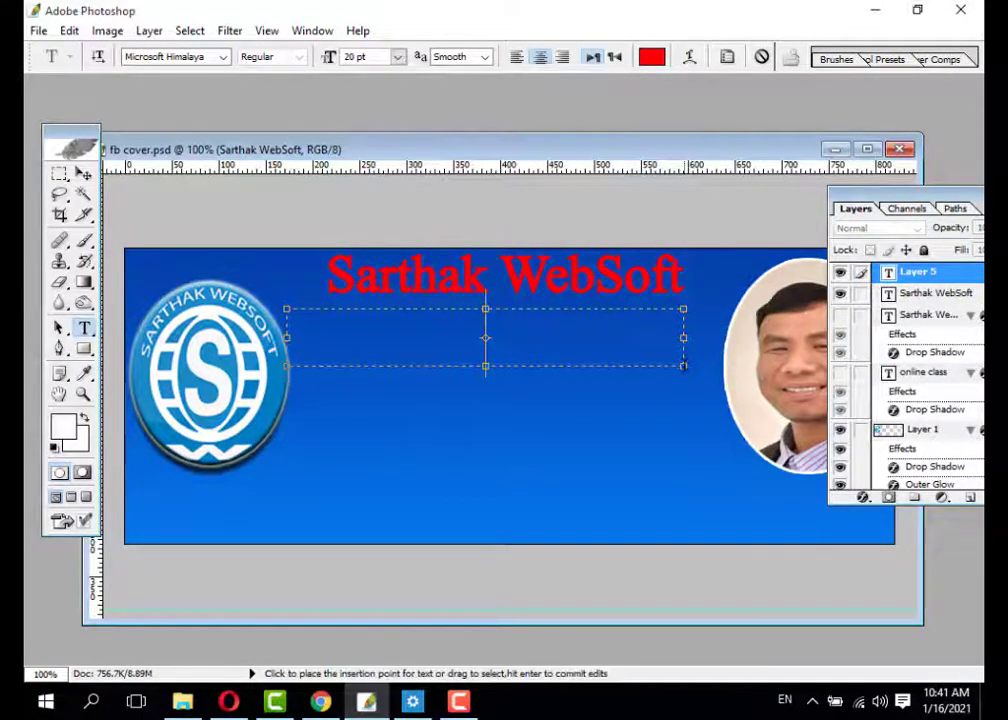
{"action": "type", "text": "O"}
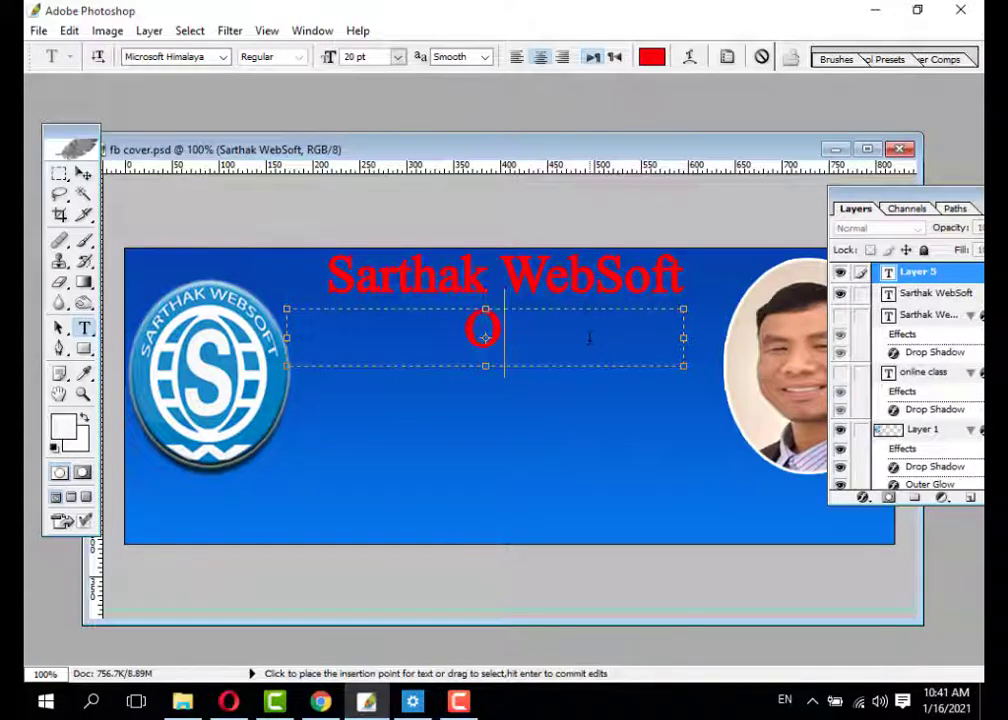
{"action": "type", "text": "nline Class and"}
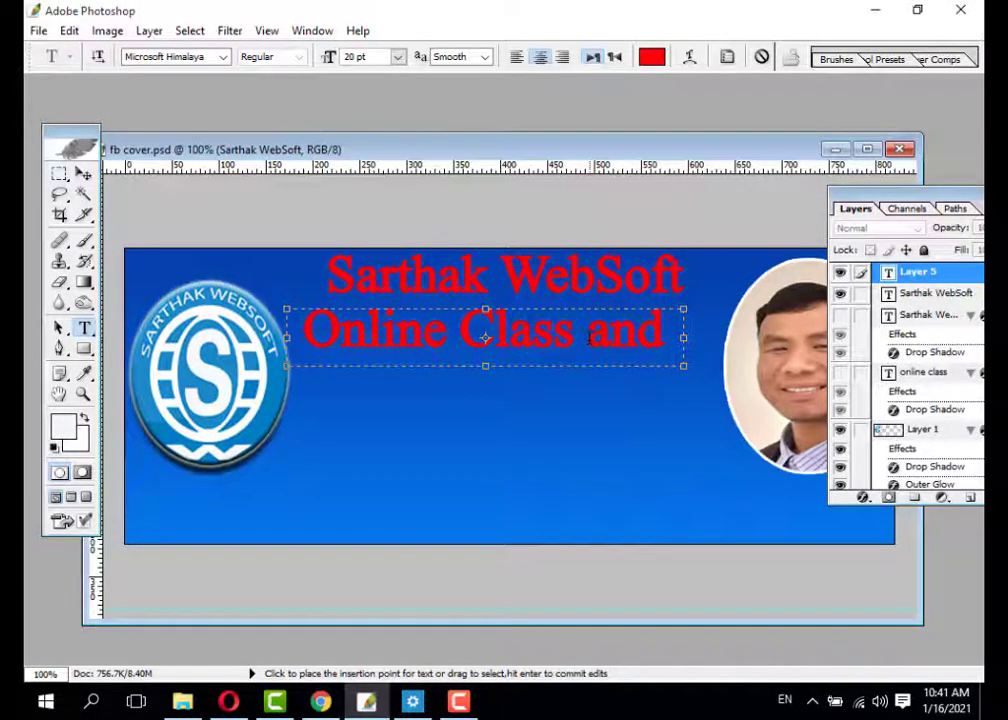
Step: Reduce the new line to 10 pt, complete it as "Online Class and Support Services", and widen its box toward the portrait
{"action": "key", "text": "ctrl+a"}
{"action": "key", "text": "ctrl+shift+comma"}
{"action": "key", "text": "ctrl+shift+comma"}
{"action": "key", "text": "ctrl+shift+comma"}
{"action": "key", "text": "ctrl+shift+comma"}
{"action": "key", "text": "ctrl+shift+comma"}
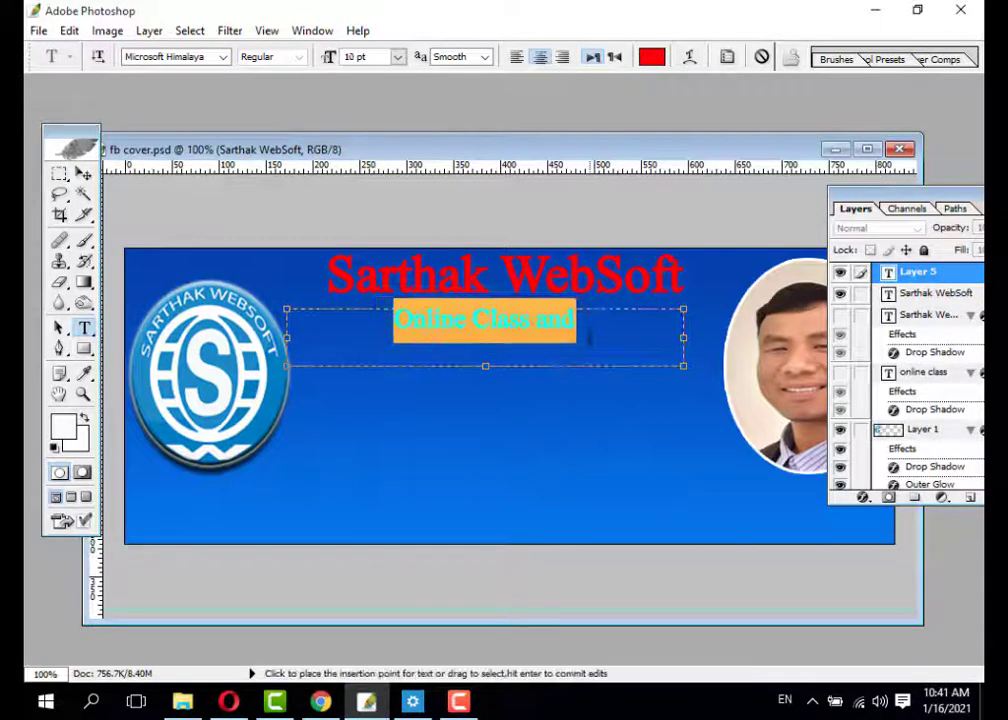
{"action": "left_click", "coordinate": [589, 337]}
{"action": "type", "text": "Sup"}
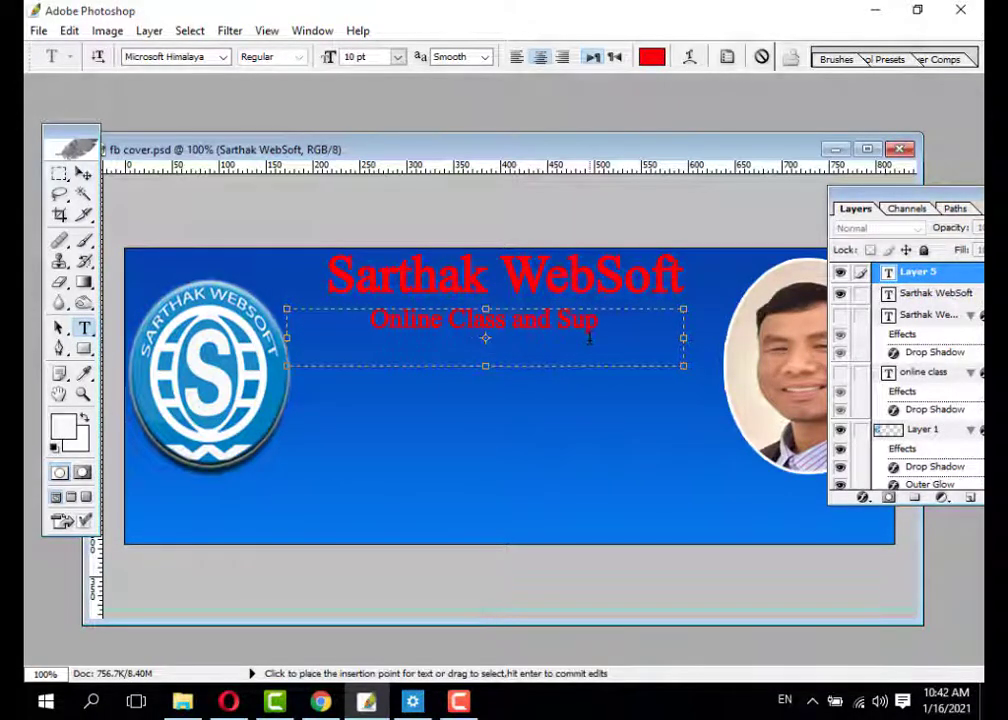
{"action": "type", "text": "port Services"}
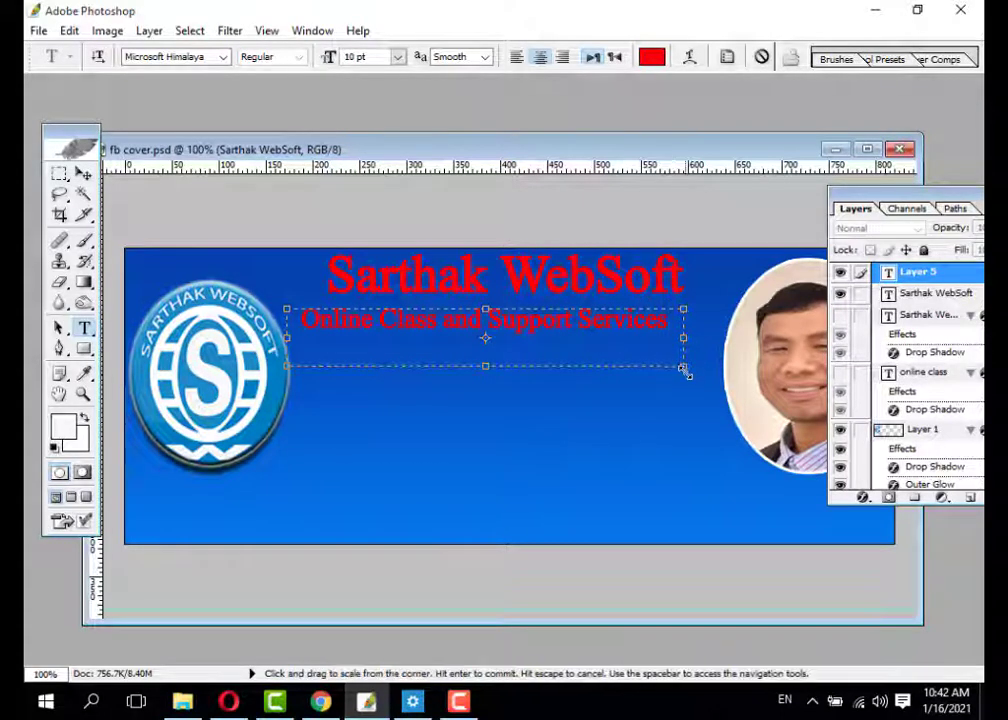
{"action": "left_click_drag", "start_coordinate": [682, 366], "coordinate": [721, 343]}
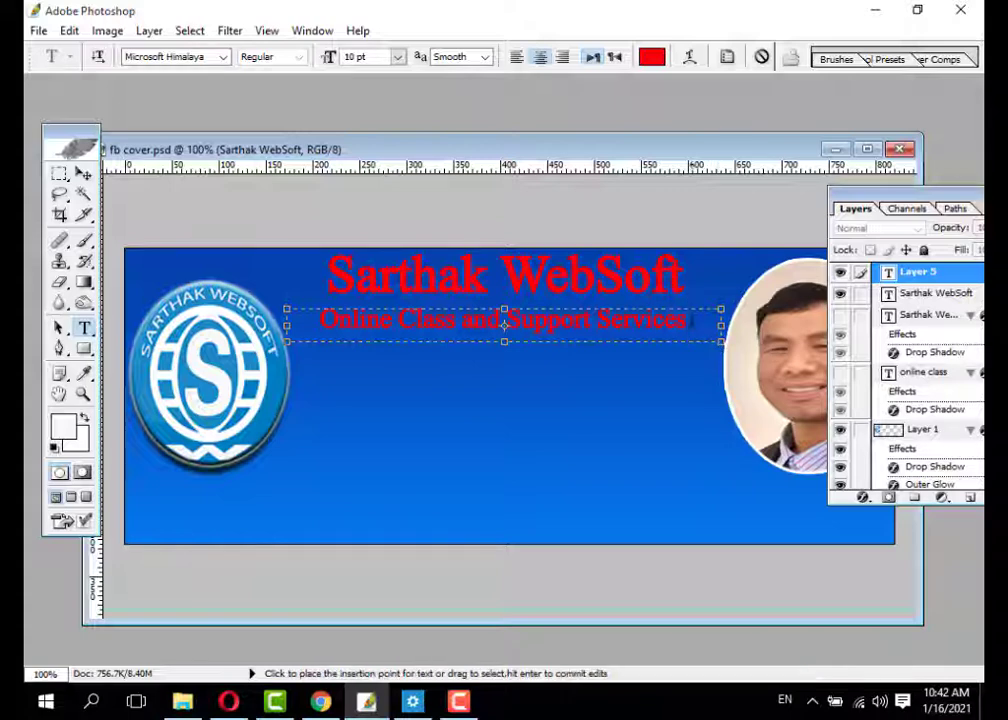
Step: Change the text color of the "Online Class and Support Services" line to white
{"action": "key", "text": "ctrl+a"}
{"action": "left_click", "coordinate": [651, 56]}
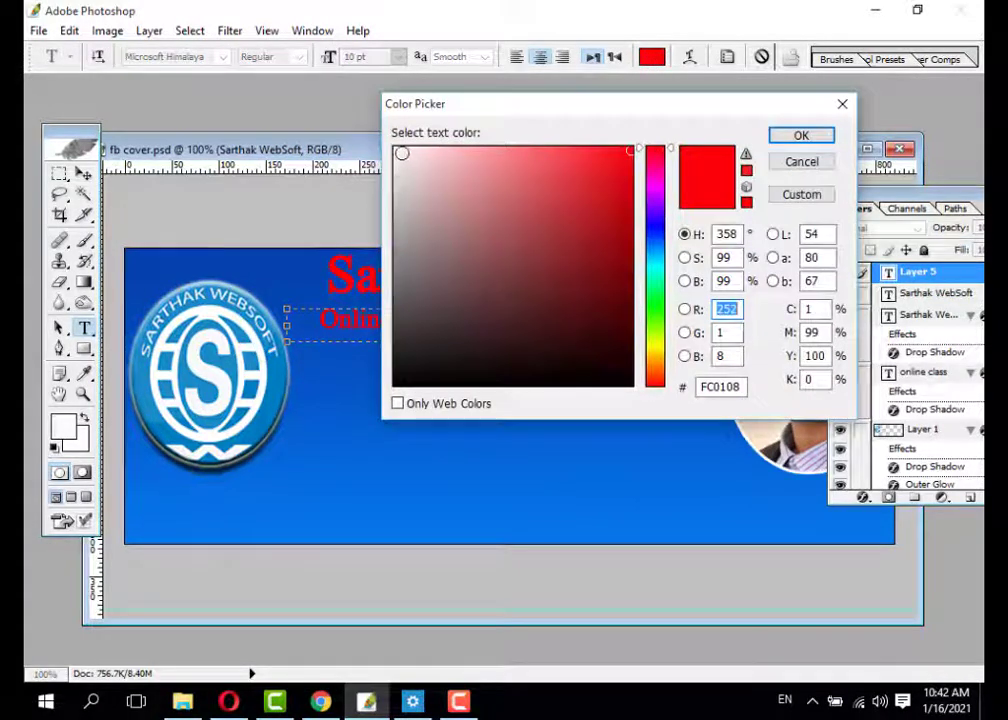
{"action": "left_click", "coordinate": [395, 150]}
{"action": "left_click", "coordinate": [801, 134]}
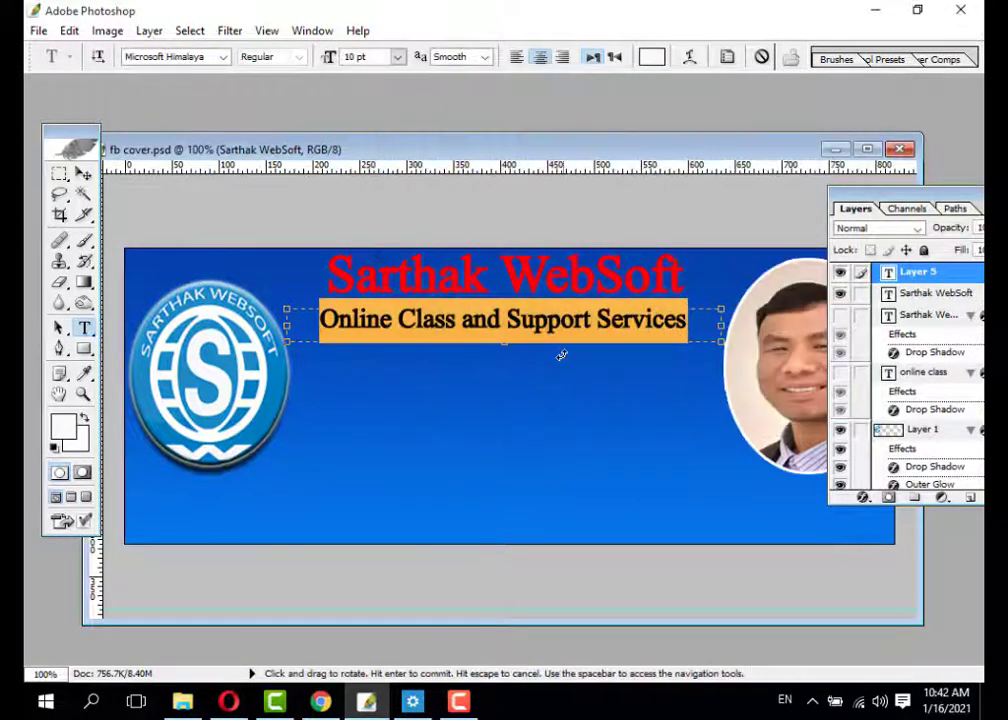
Step: Set the tagline to 12 pt and widen its text box so it fits on one line
{"action": "key", "text": "ctrl+shift+period"}
{"action": "key", "text": "ctrl+shift+period"}
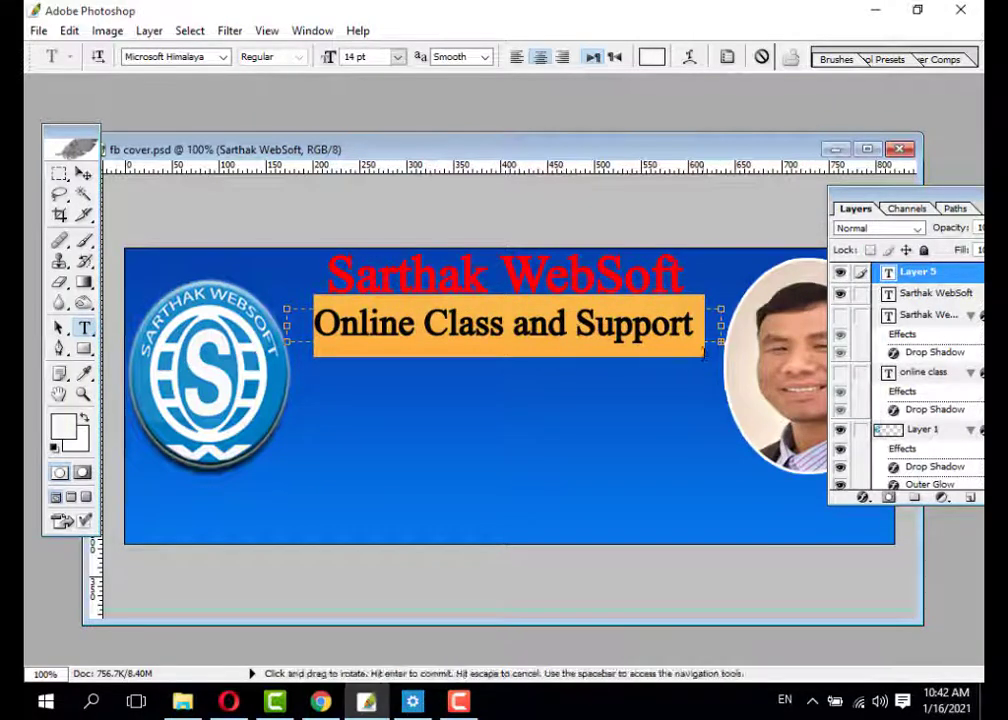
{"action": "key", "text": "ctrl+shift+comma"}
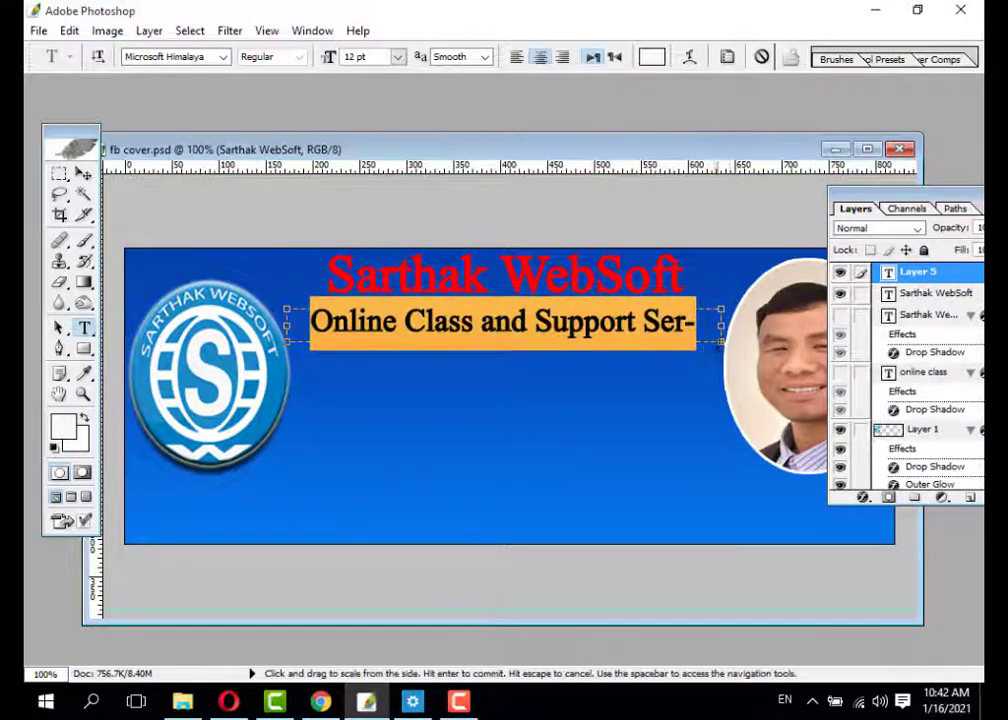
{"action": "left_click_drag", "start_coordinate": [778, 349], "coordinate": [810, 349]}
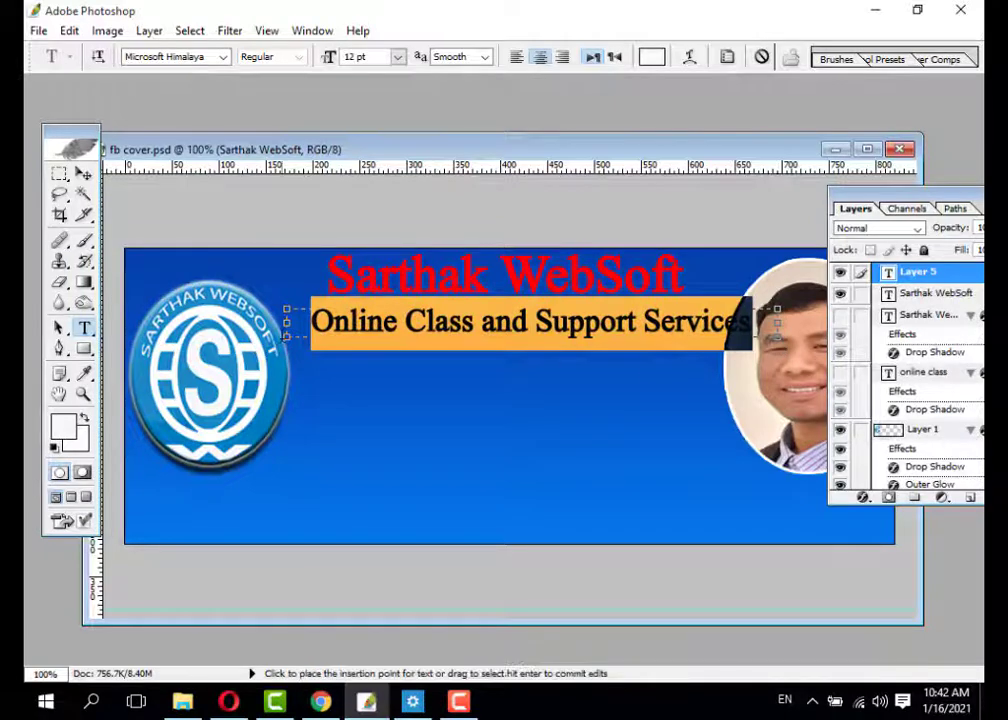
{"action": "left_click", "coordinate": [83, 173]}
Step: Nudge the tagline left and slightly down so it sits between the logo and the portrait
{"action": "scroll", "coordinate": [570, 385], "scroll_direction": "down", "scroll_amount": 1}
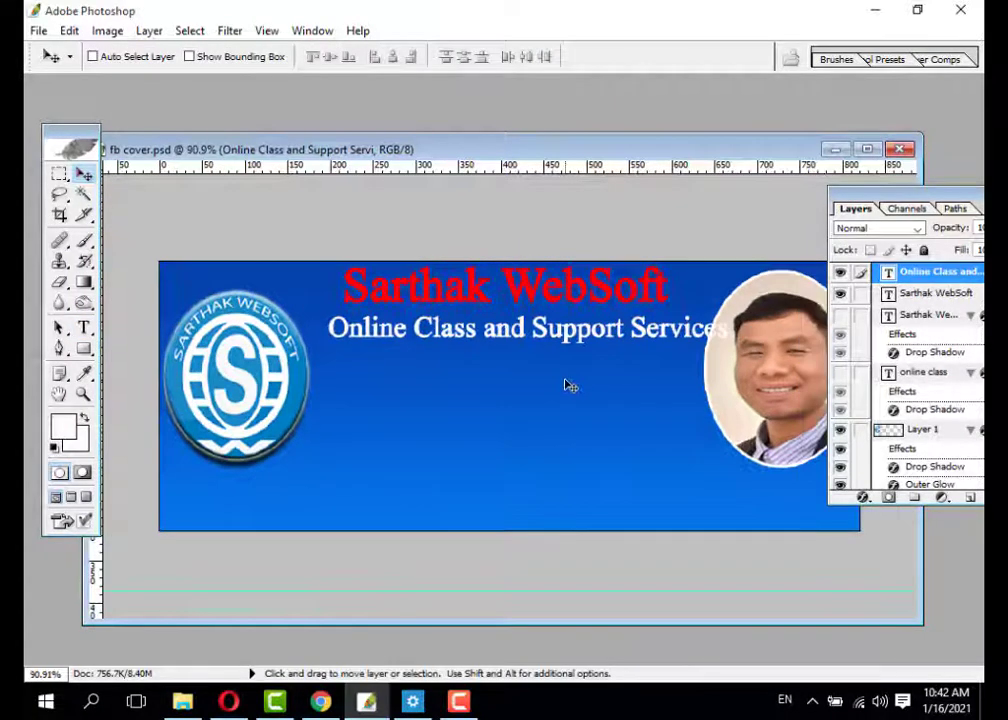
{"action": "key", "text": "Left"}
{"action": "key", "text": "Left"}
{"action": "key", "text": "Left"}
{"action": "key", "text": "Left"}
{"action": "key", "text": "Left"}
{"action": "key", "text": "Left"}
{"action": "key", "text": "Left"}
{"action": "key", "text": "Left"}
{"action": "key", "text": "Down"}
{"action": "key", "text": "Down"}
{"action": "key", "text": "Down"}
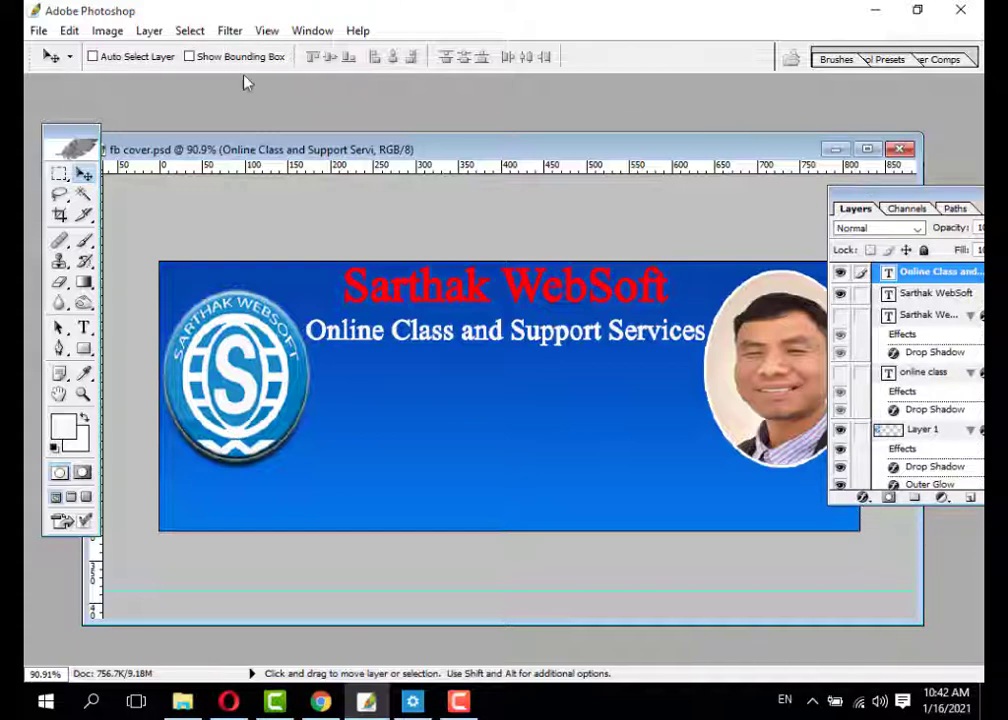
Step: Open the recently used portrait PNG and place a copy of it in the fb cover.psd banner
{"action": "left_click", "coordinate": [38, 30]}
{"action": "mouse_move", "coordinate": [210, 138]}
{"action": "left_click", "coordinate": [454, 160]}
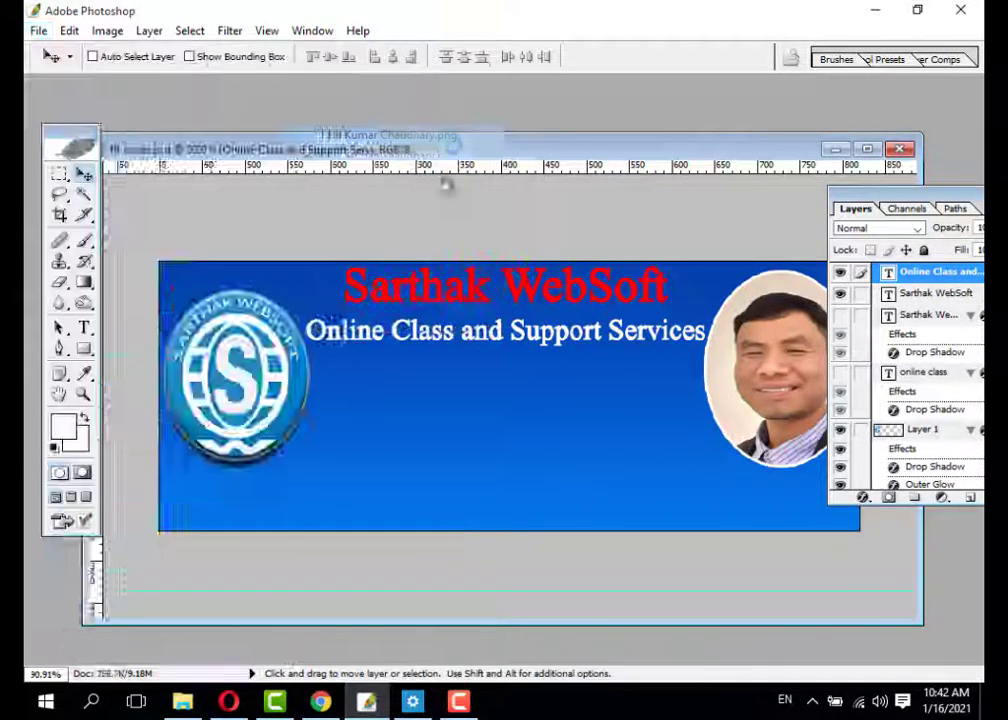
{"action": "left_click_drag", "start_coordinate": [190, 400], "coordinate": [540, 427]}
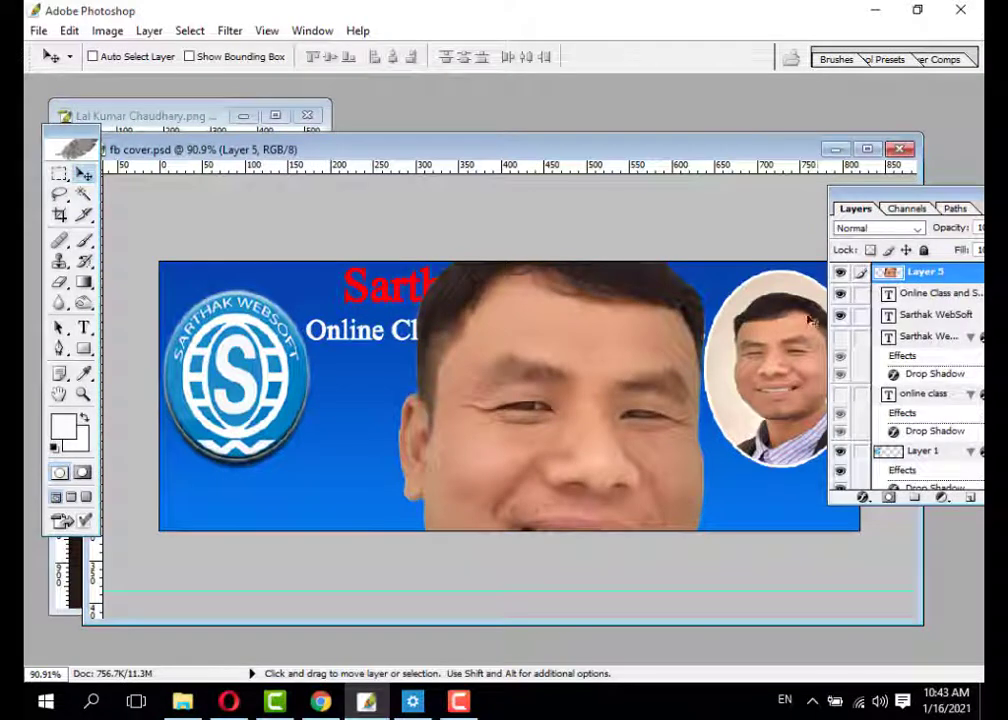
Step: Scale the new portrait to 31% of its size and flip it horizontally
{"action": "key", "text": "ctrl+t"}
{"action": "left_click_drag", "start_coordinate": [791, 203], "coordinate": [688, 353]}
{"action": "right_click", "coordinate": [688, 353]}
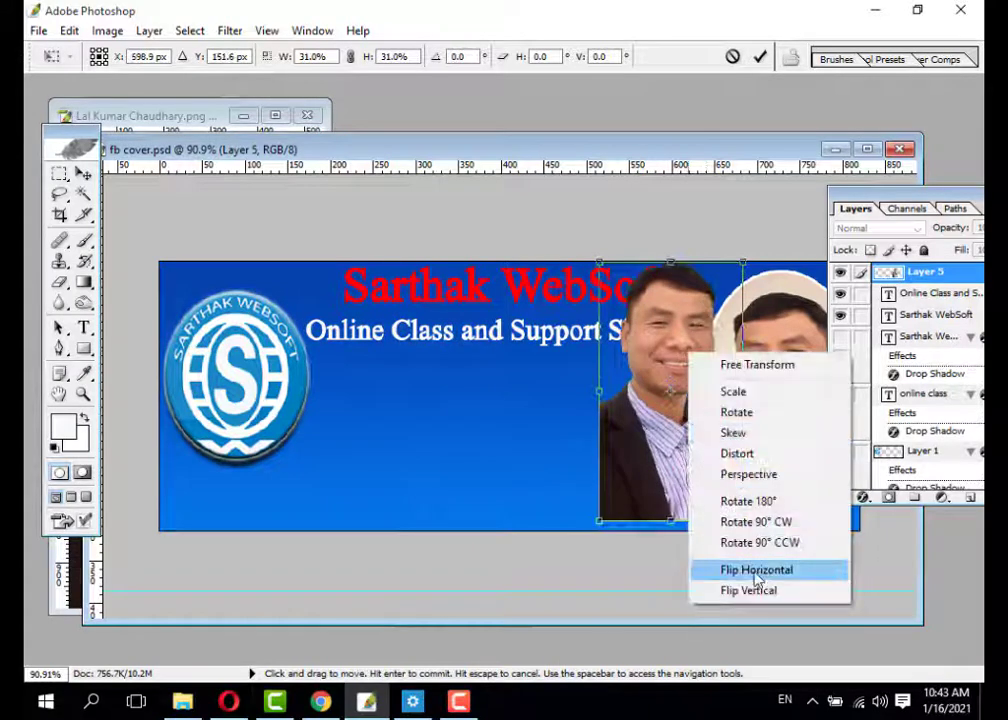
{"action": "left_click", "coordinate": [756, 569]}
{"action": "key", "text": "Return"}
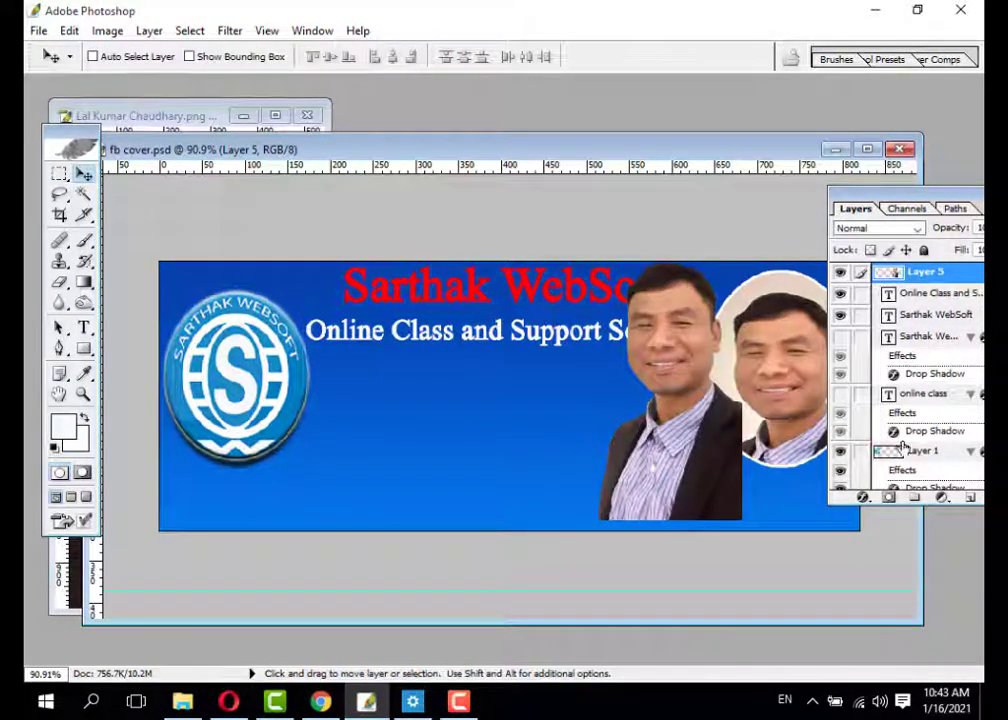
Step: Hide the oval portrait's layer (Layer 2) and move the new portrait into the banner's bottom-right corner
{"action": "scroll", "coordinate": [933, 395], "scroll_direction": "down", "scroll_amount": 1}
{"action": "scroll", "coordinate": [933, 395], "scroll_direction": "down", "scroll_amount": 2}
{"action": "scroll", "coordinate": [840, 455], "scroll_direction": "down", "scroll_amount": 3}
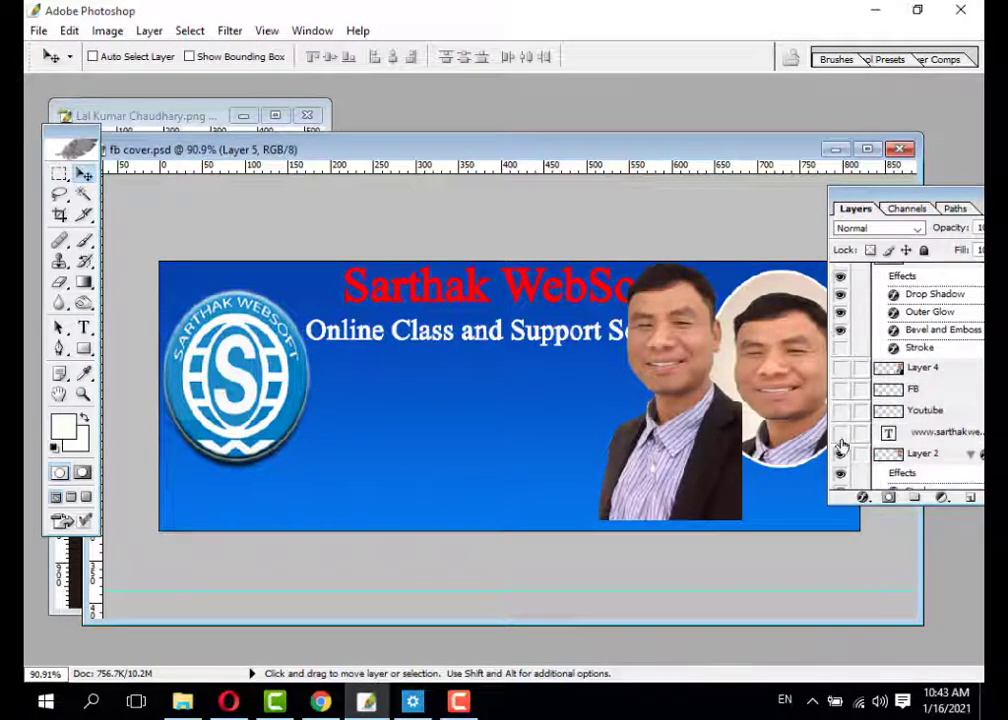
{"action": "scroll", "coordinate": [850, 465], "scroll_direction": "down", "scroll_amount": 2}
{"action": "left_click", "coordinate": [840, 419]}
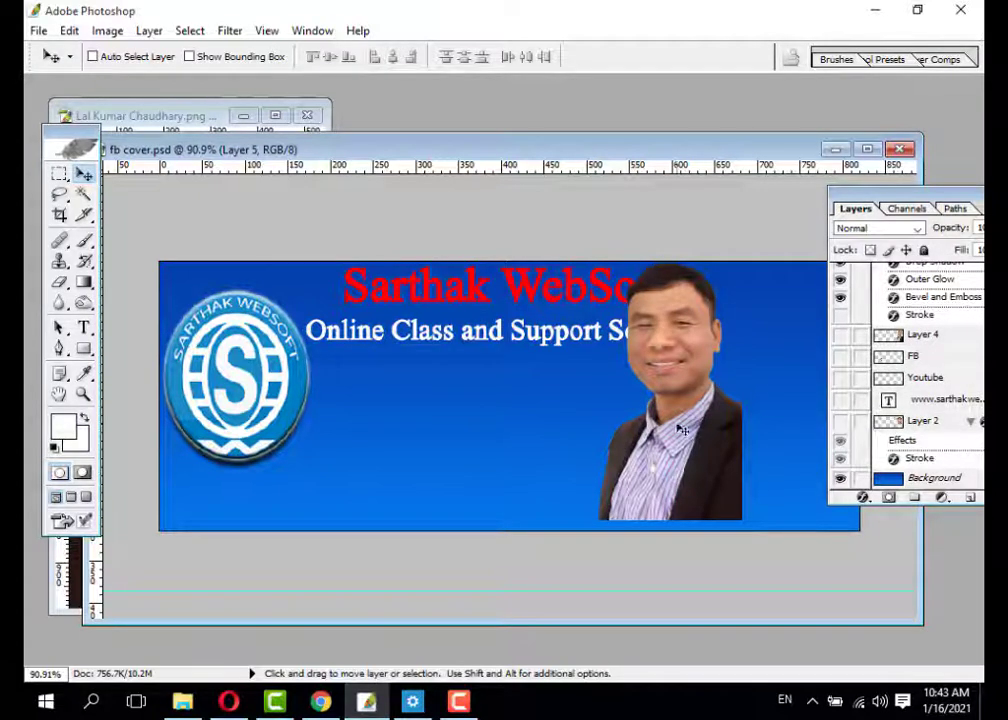
{"action": "scroll", "coordinate": [845, 420], "scroll_direction": "up", "scroll_amount": 8}
{"action": "left_click_drag", "start_coordinate": [880, 272], "coordinate": [778, 448]}
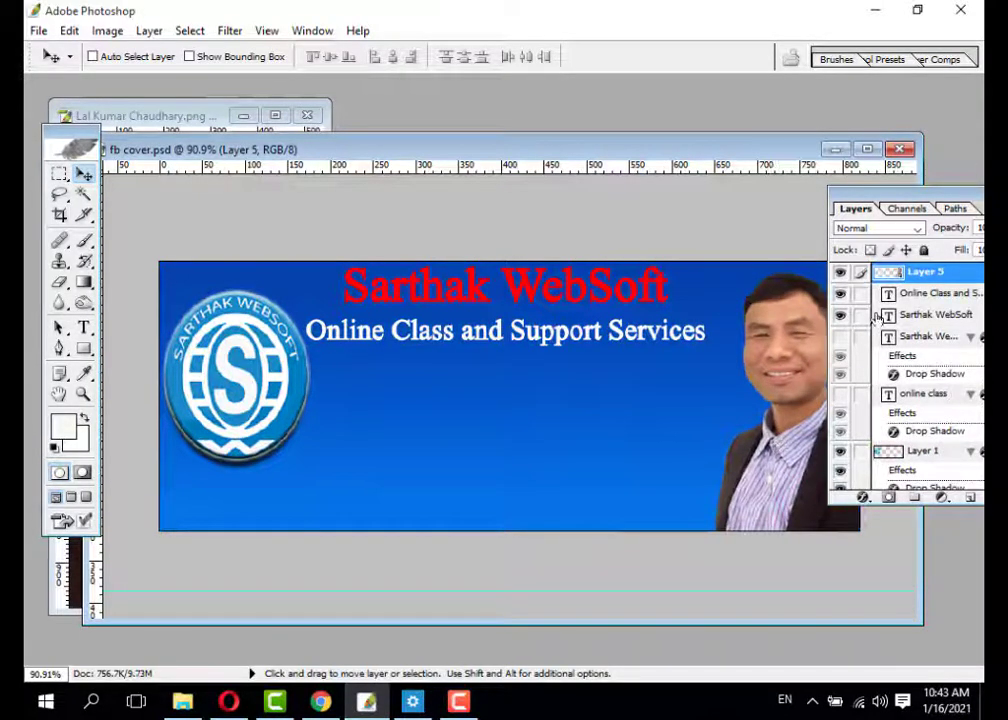
Step: Show the FB, Youtube and website address text layers on the banner, leaving the old online class layer hidden
{"action": "left_click", "coordinate": [841, 396]}
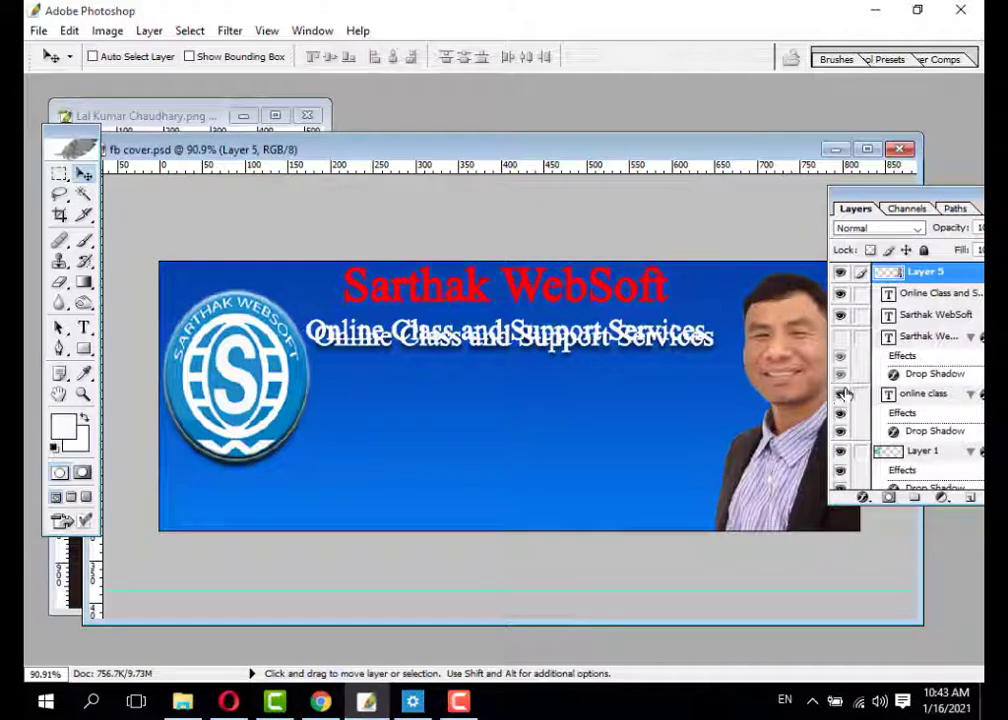
{"action": "left_click", "coordinate": [840, 400]}
{"action": "scroll", "coordinate": [930, 396], "scroll_direction": "down", "scroll_amount": 5}
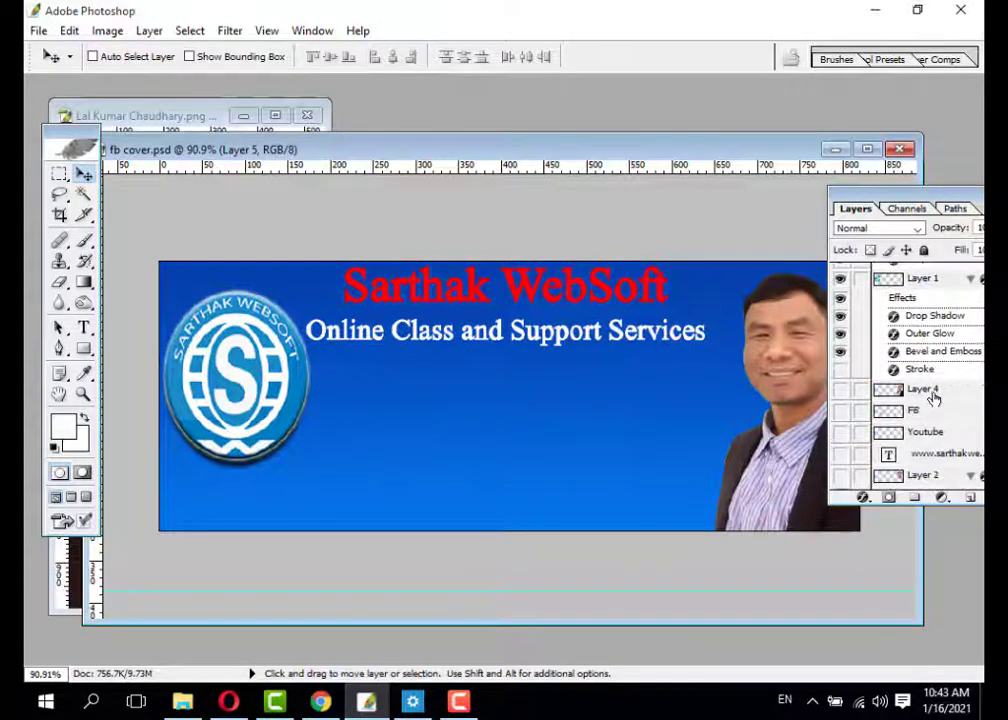
{"action": "left_click", "coordinate": [840, 410]}
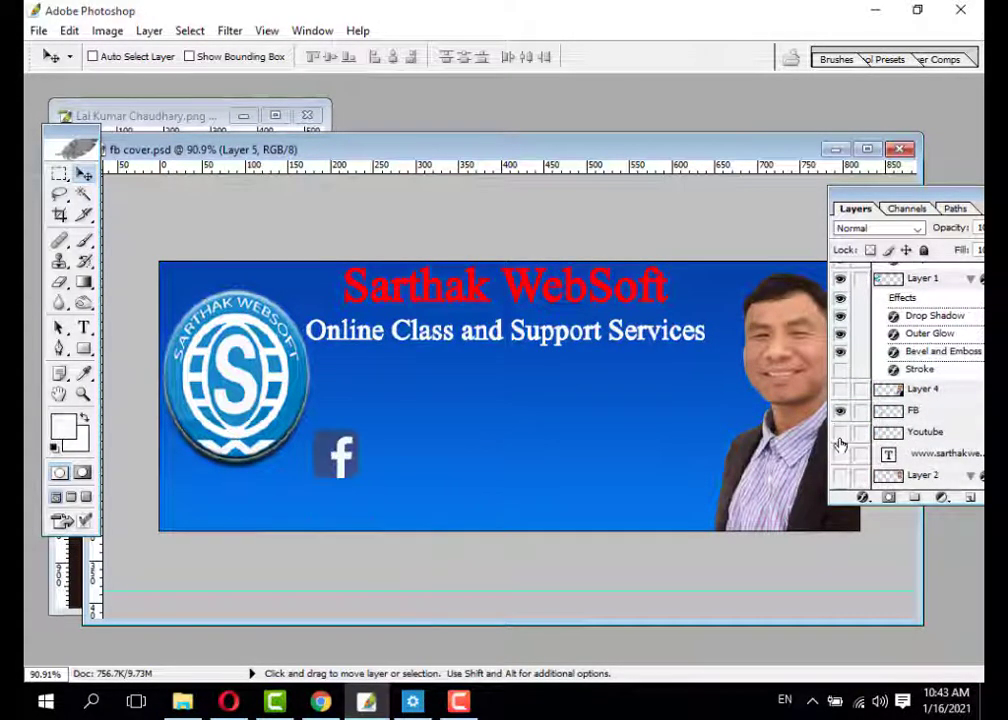
{"action": "left_click", "coordinate": [840, 432]}
{"action": "left_click", "coordinate": [840, 453]}
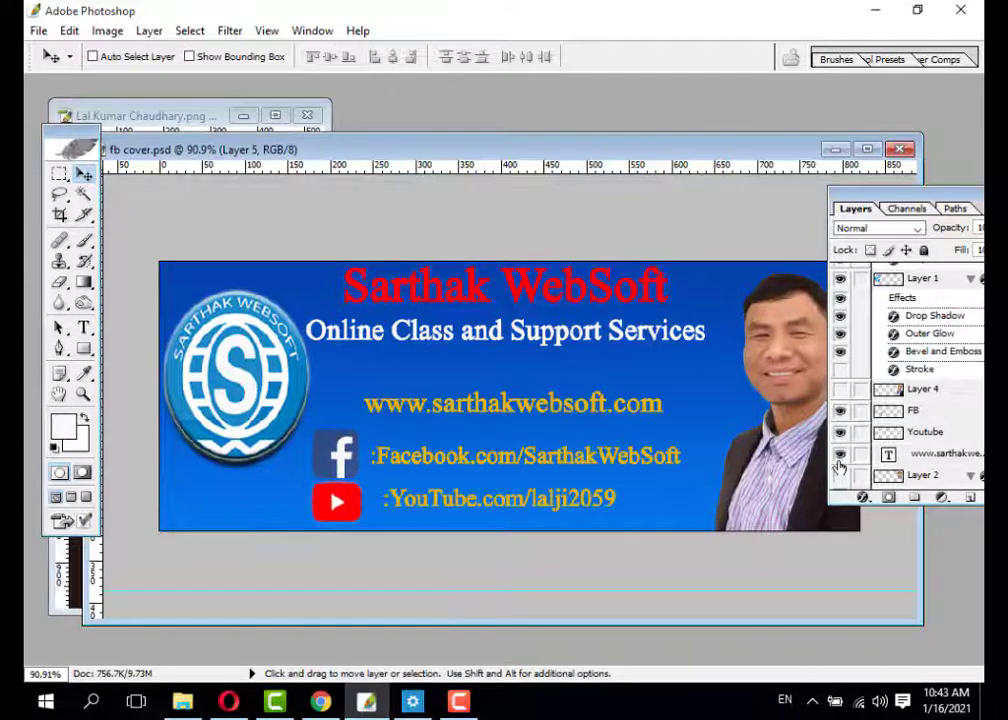
Step: Select the red "Sarthak WebSoft" heading layer and add a Drop Shadow with the default settings
{"action": "right_click", "coordinate": [575, 337]}
{"action": "left_click", "coordinate": [575, 345]}
{"action": "key", "text": "ctrl+plus"}
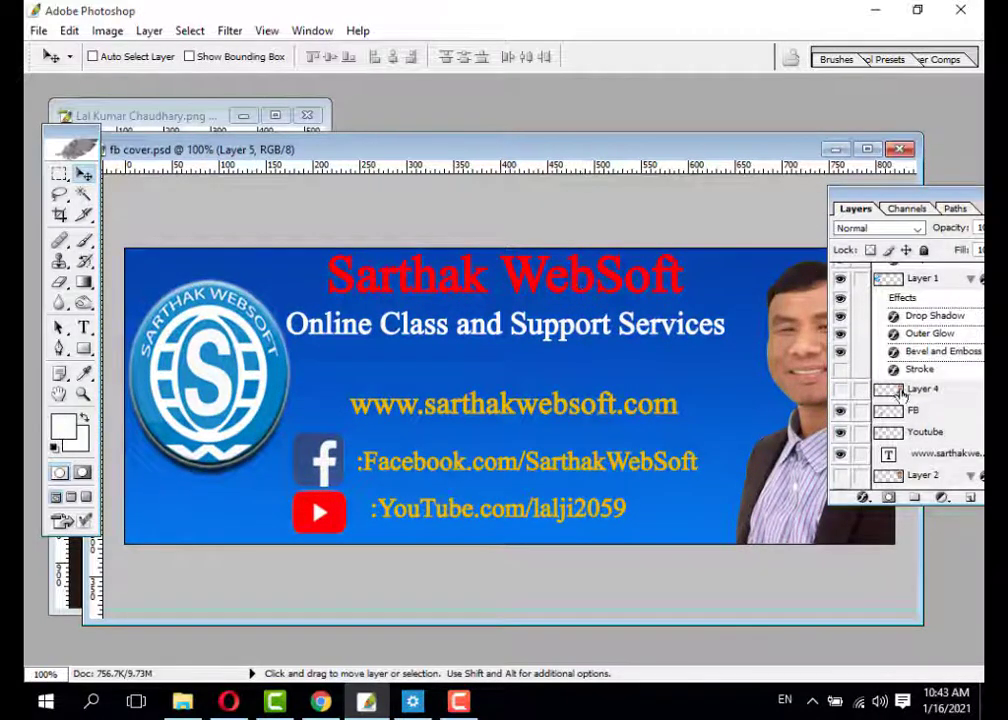
{"action": "right_click", "coordinate": [555, 283]}
{"action": "right_click", "coordinate": [515, 262]}
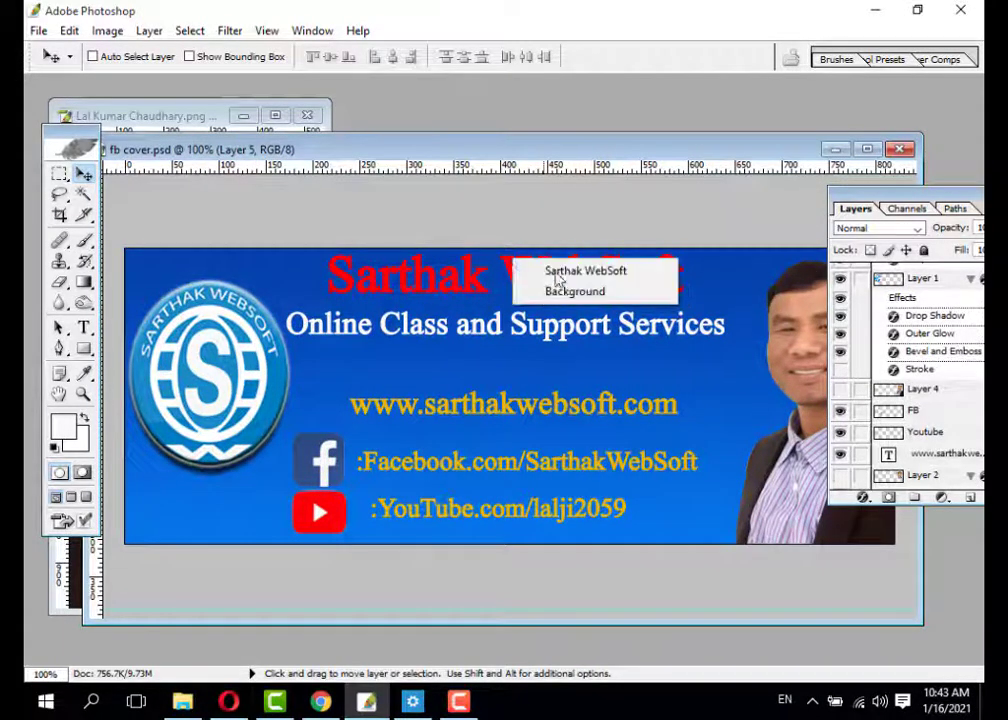
{"action": "left_click", "coordinate": [560, 270]}
{"action": "left_click", "coordinate": [866, 499]}
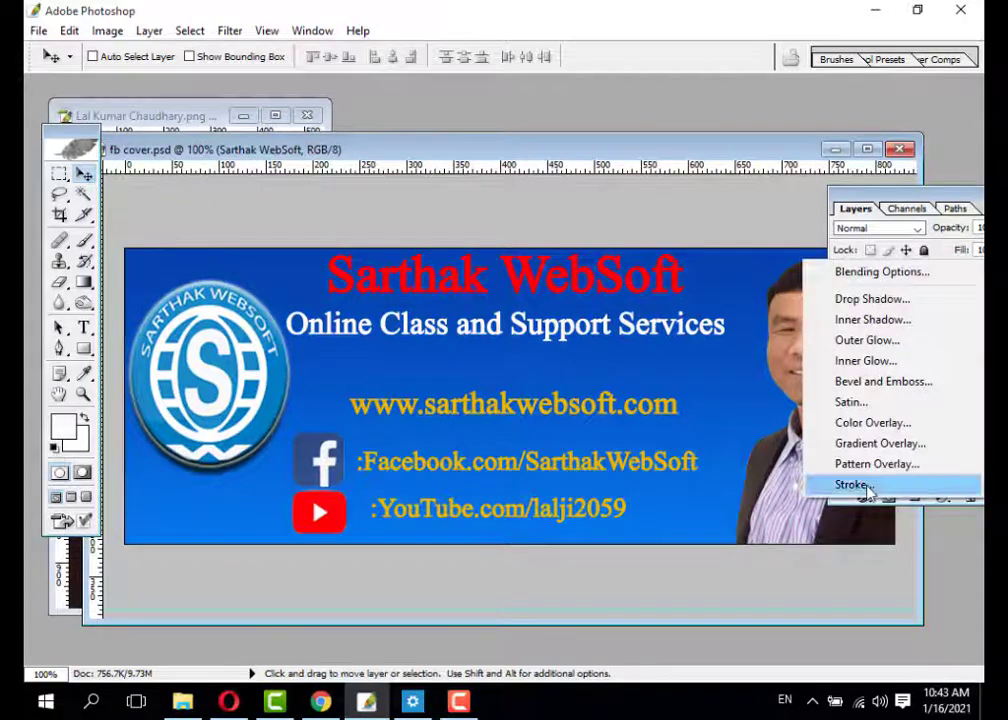
{"action": "left_click", "coordinate": [871, 298]}
{"action": "left_click", "coordinate": [817, 261]}
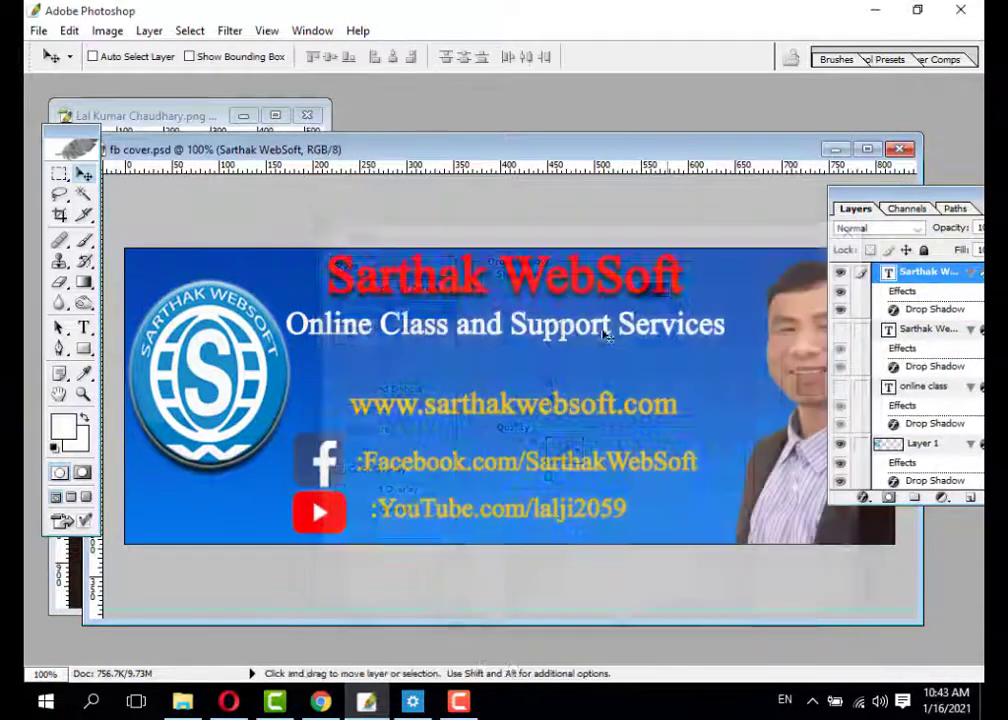
Step: Select the "Online Class and Support Services" text layer and add a Drop Shadow with the default settings
{"action": "right_click", "coordinate": [652, 333]}
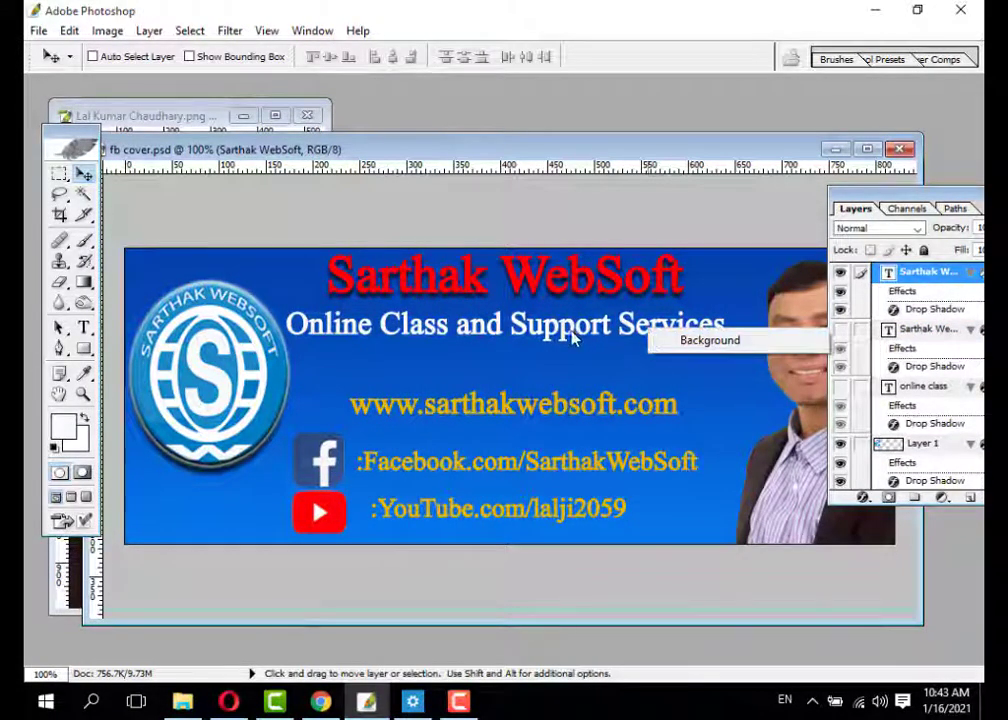
{"action": "right_click", "coordinate": [596, 335]}
{"action": "left_click", "coordinate": [640, 344]}
{"action": "left_click", "coordinate": [864, 497]}
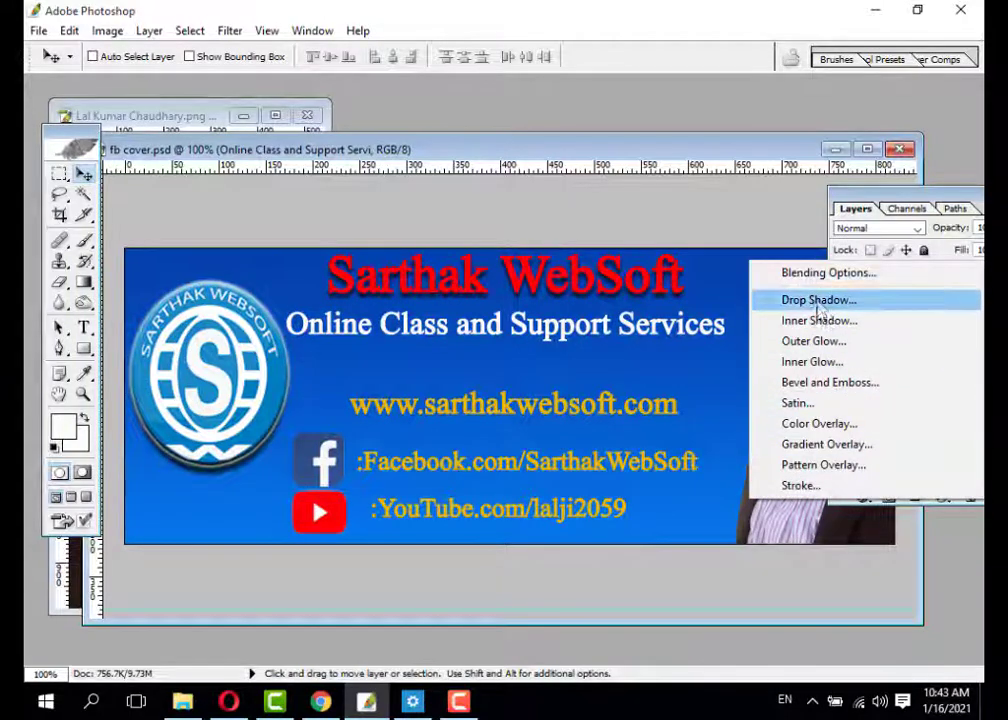
{"action": "left_click", "coordinate": [810, 297]}
{"action": "key", "text": "Return"}
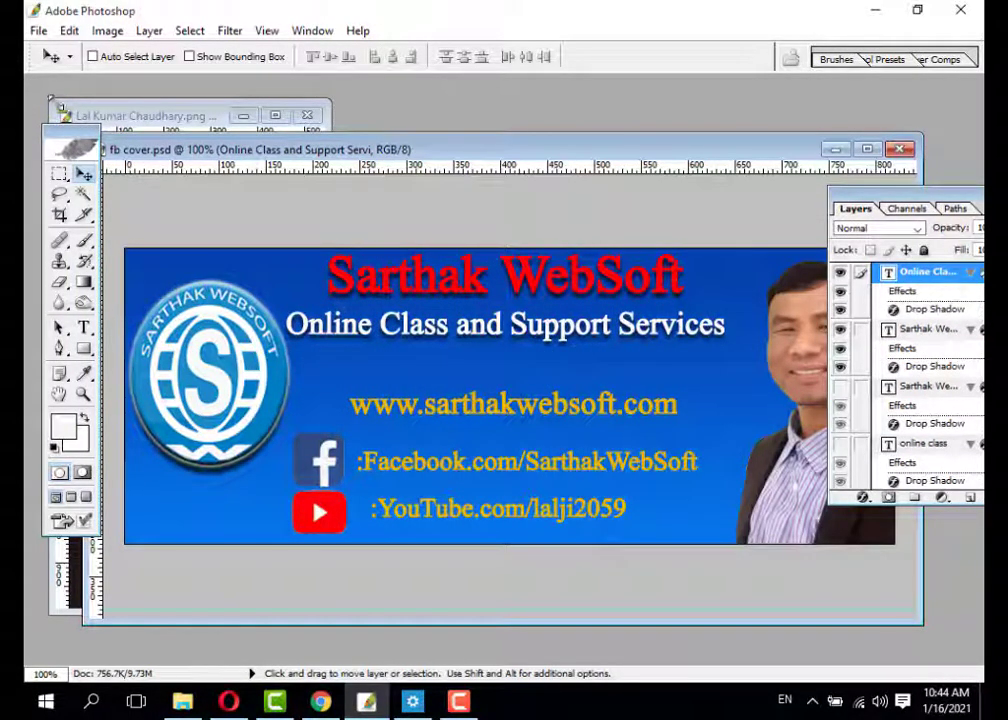
Step: Save the banner as a JPEG copy named "Fb Cover Sarthak" on Local Disk (D:), accepting the default JPEG options
{"action": "left_click", "coordinate": [39, 31]}
{"action": "left_click", "coordinate": [75, 250]}
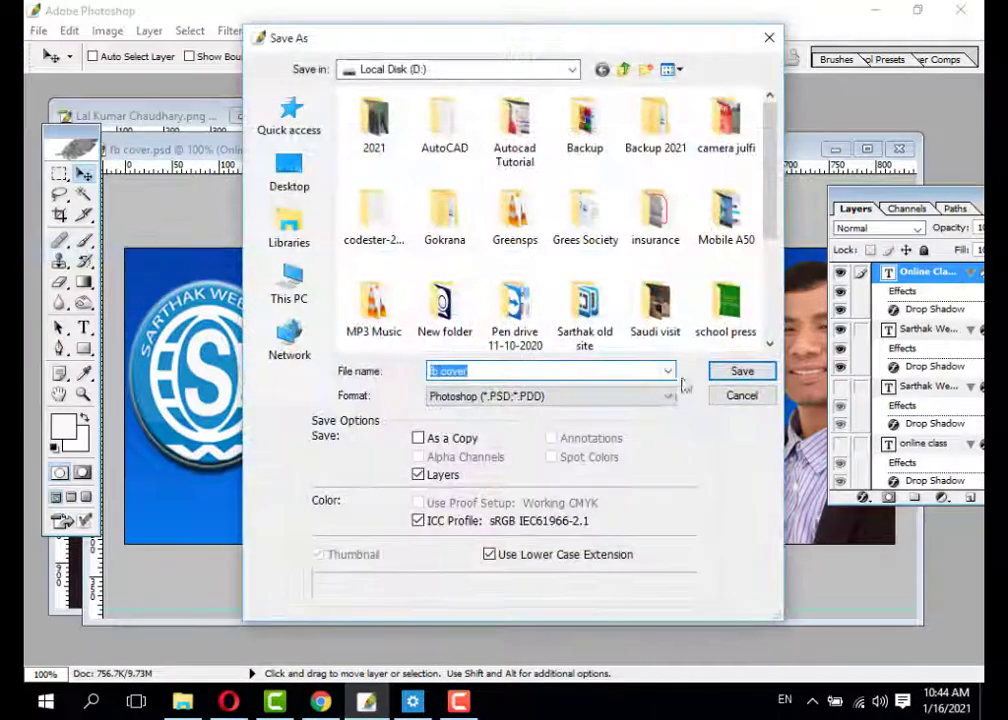
{"action": "left_click", "coordinate": [668, 371]}
{"action": "left_click", "coordinate": [616, 370]}
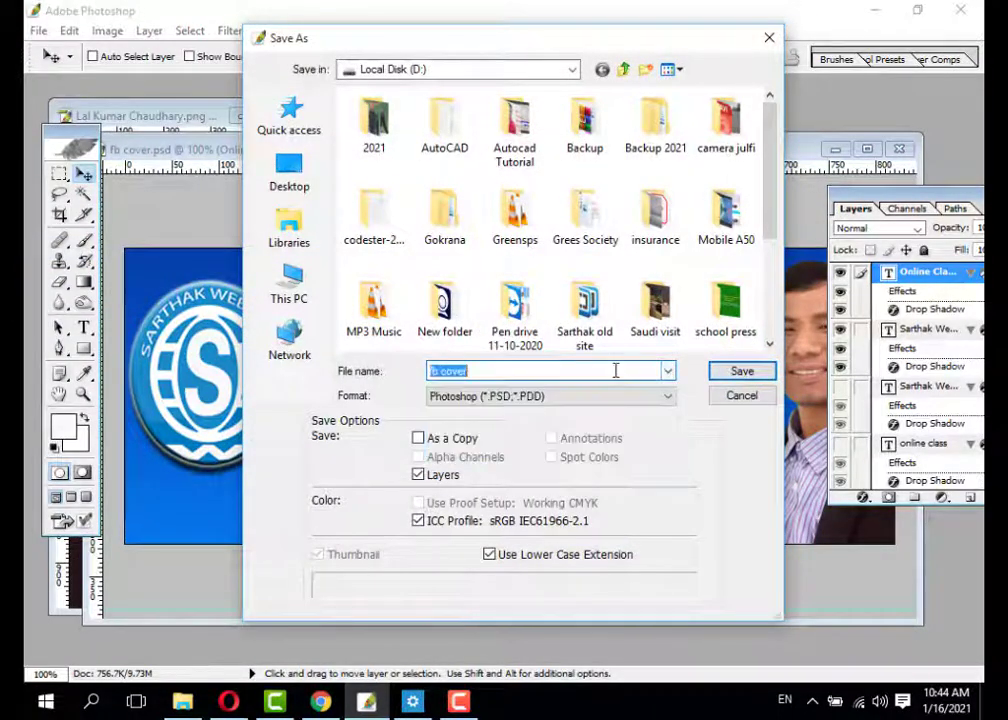
{"action": "left_click", "coordinate": [605, 396]}
{"action": "left_click", "coordinate": [535, 484]}
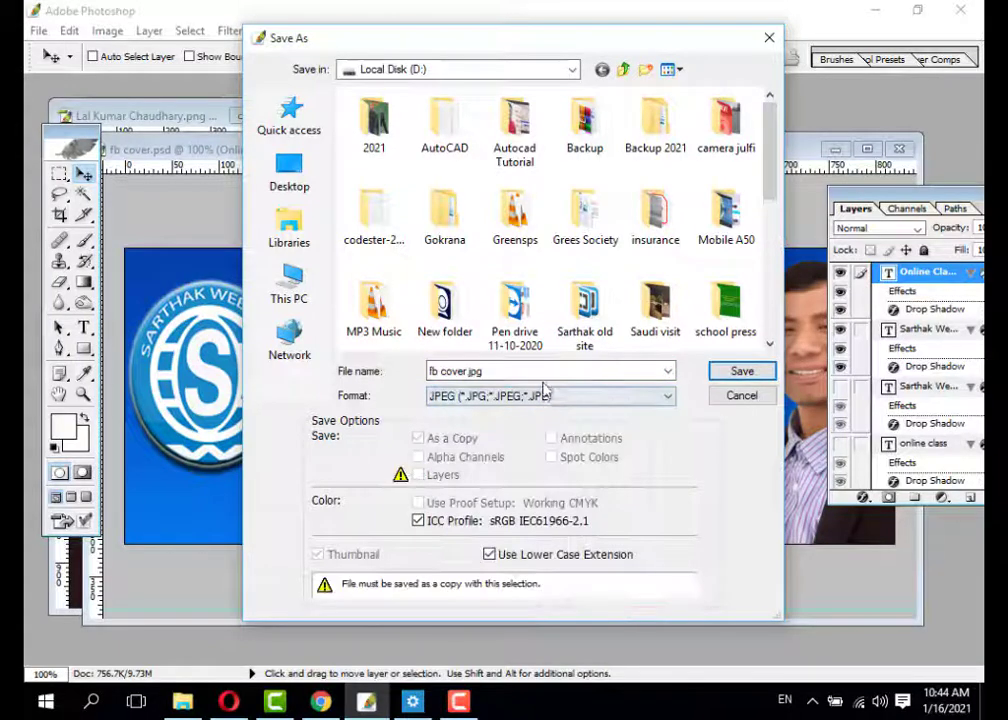
{"action": "type", "text": "Fb "}
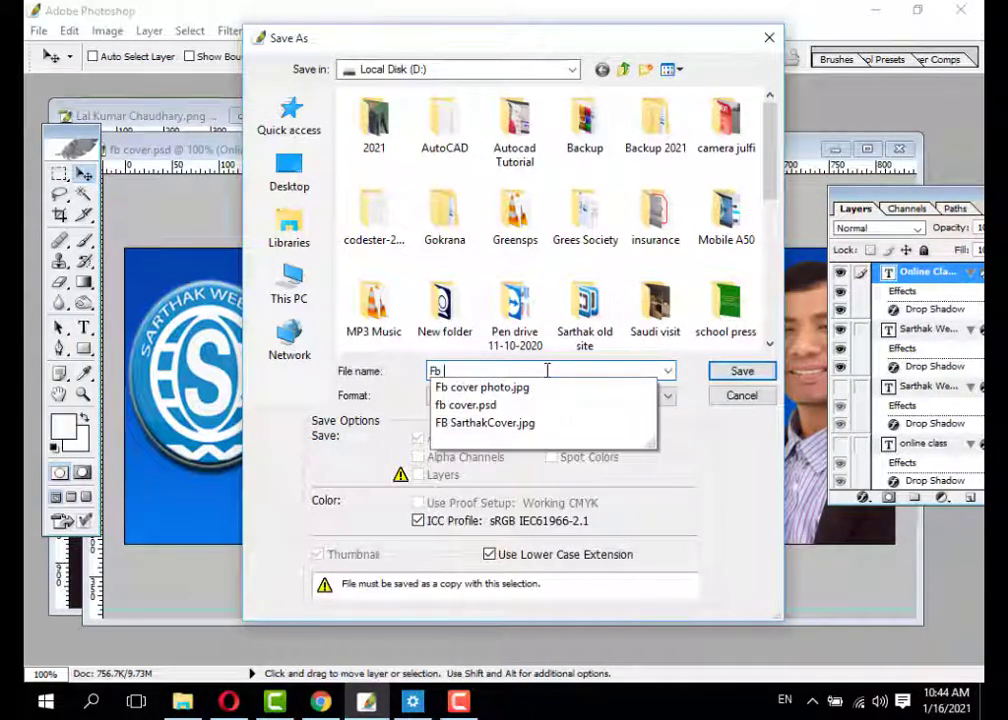
{"action": "type", "text": "Cover Sarthak"}
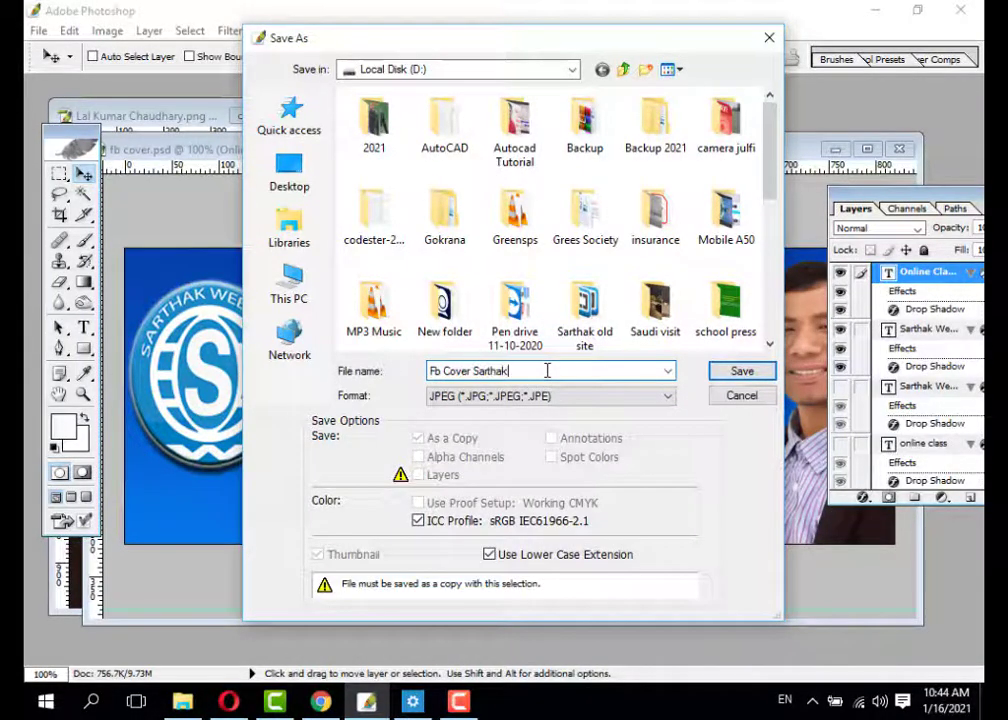
{"action": "key", "text": "Return"}
{"action": "key", "text": "Return"}
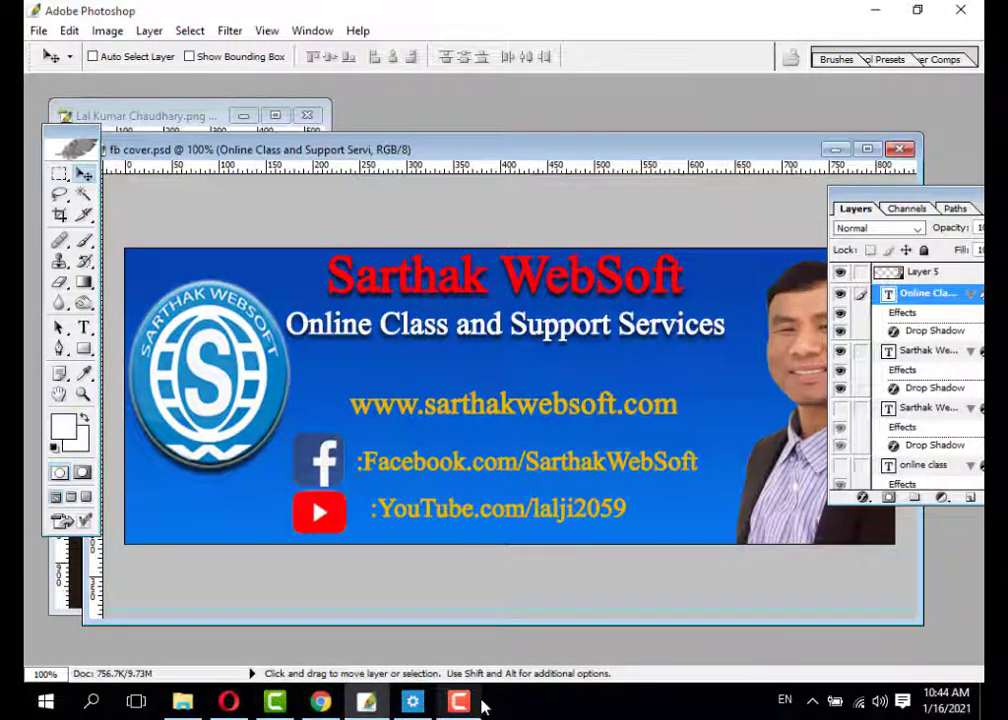
Step: Switch to Facebook in Chrome and open the managed Sarthak WebSoft page
{"action": "left_click", "coordinate": [320, 702]}
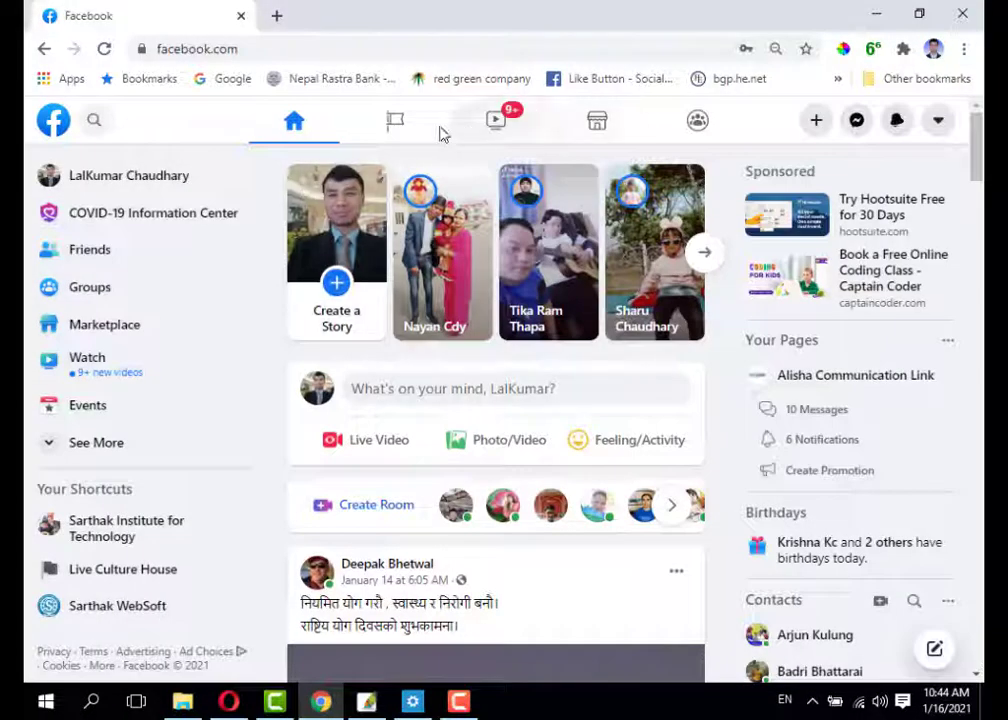
{"action": "left_click", "coordinate": [395, 120]}
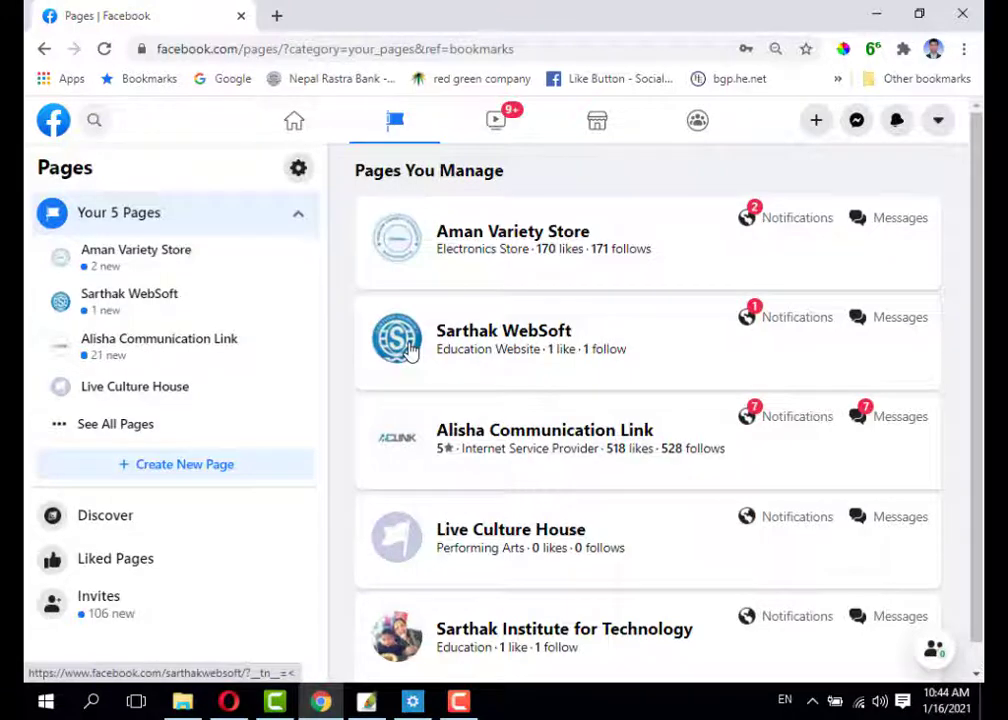
{"action": "left_click", "coordinate": [410, 345]}
Step: Upload the Sarthak cover banner image from Local Disk (D:) as the page's cover photo and save the change
{"action": "left_click", "coordinate": [915, 357]}
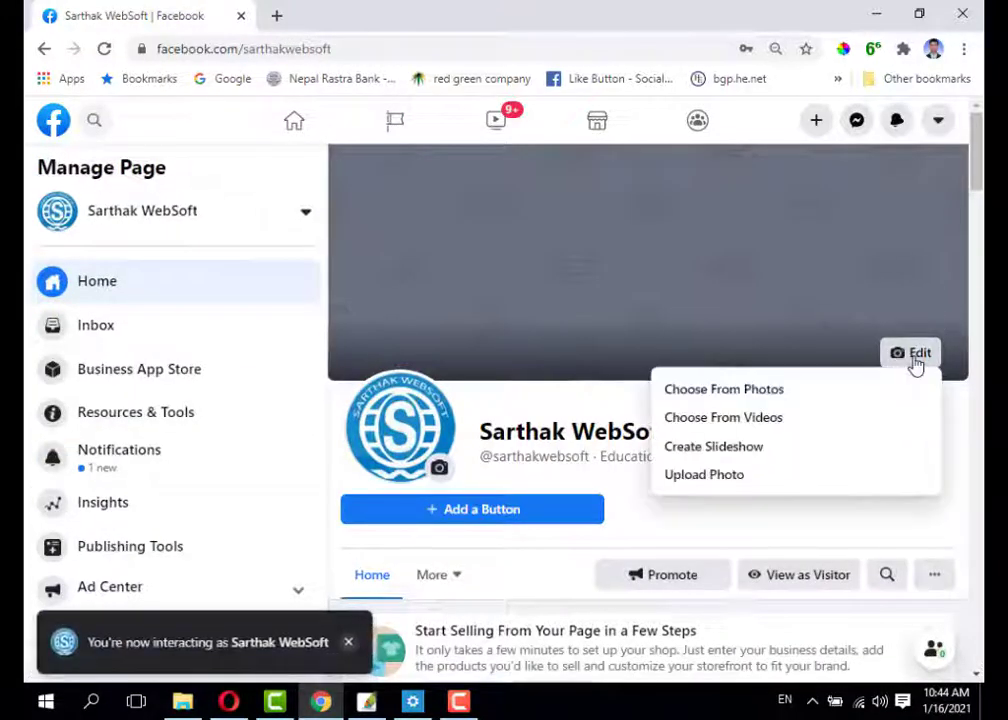
{"action": "left_click", "coordinate": [713, 476]}
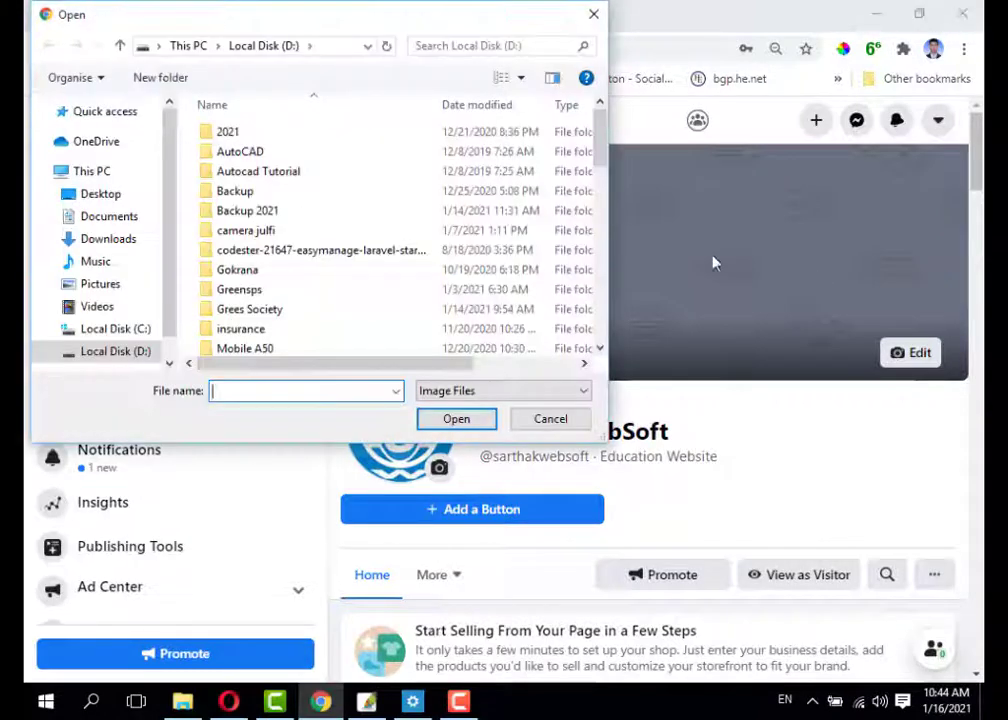
{"action": "left_click", "coordinate": [505, 77]}
{"action": "left_click", "coordinate": [567, 82]}
{"action": "left_click_drag", "start_coordinate": [589, 184], "coordinate": [590, 330]}
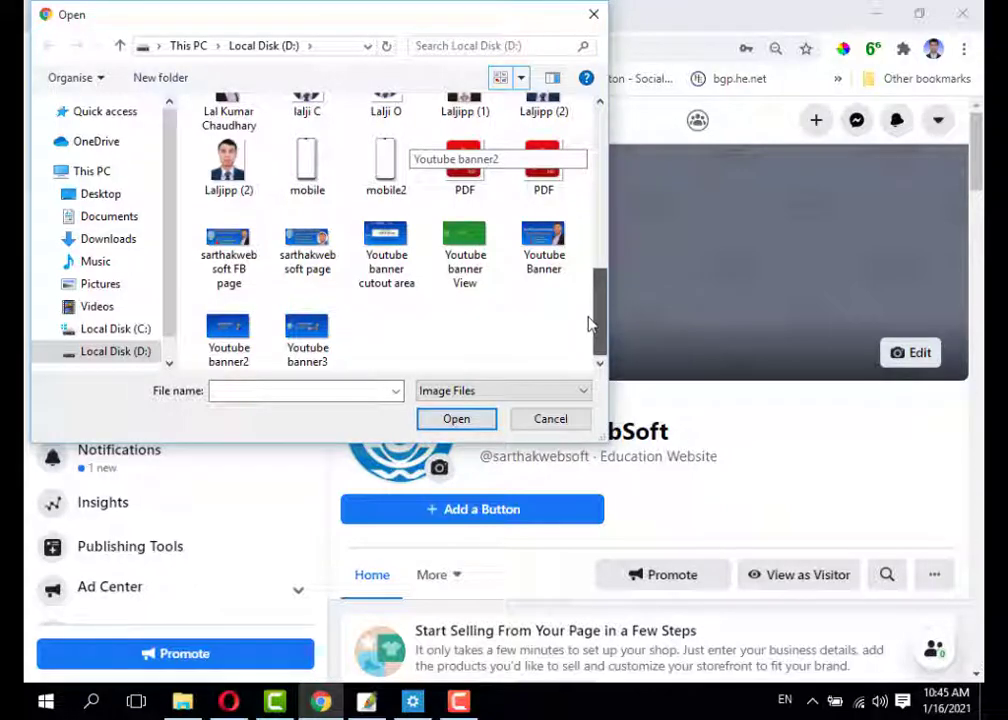
{"action": "left_click_drag", "start_coordinate": [594, 319], "coordinate": [600, 233]}
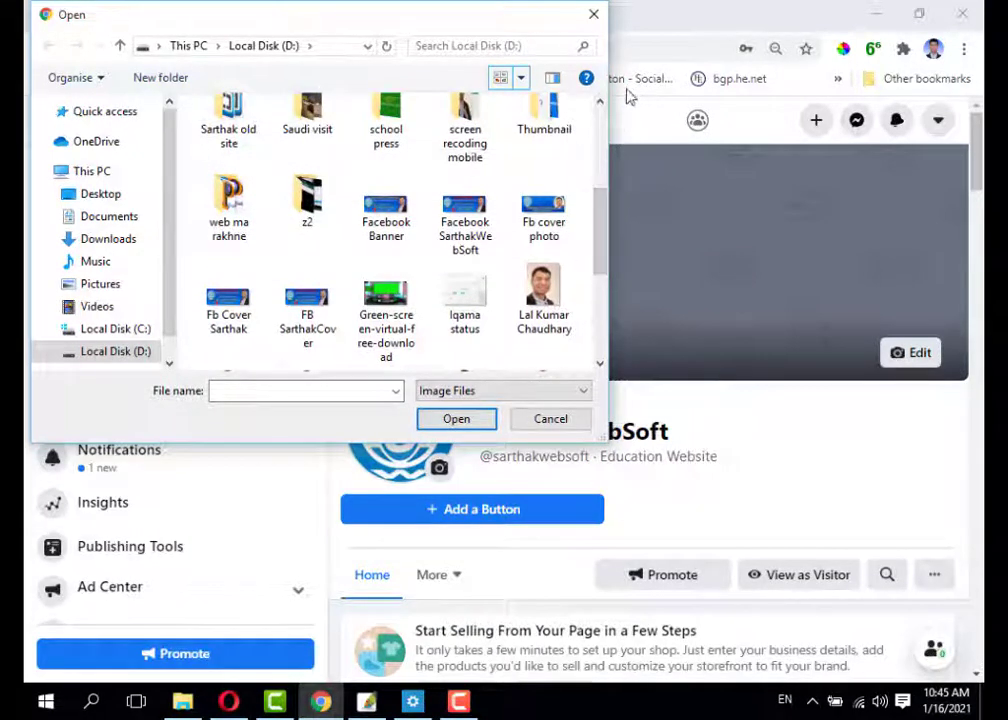
{"action": "left_click", "coordinate": [310, 305]}
{"action": "left_click", "coordinate": [454, 419]}
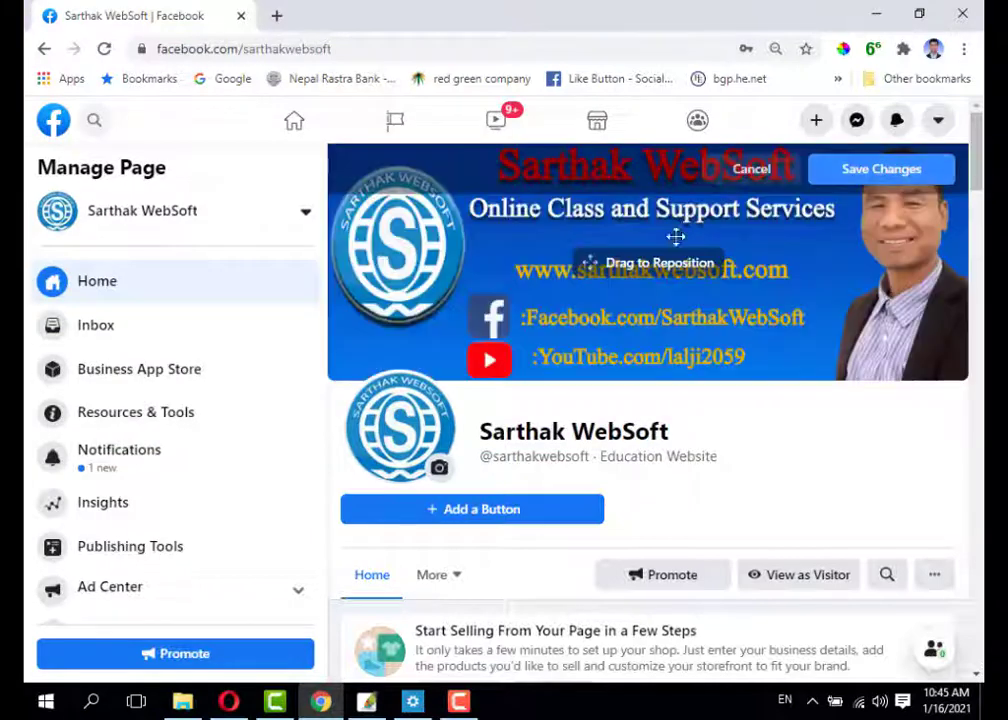
{"action": "left_click", "coordinate": [877, 172]}
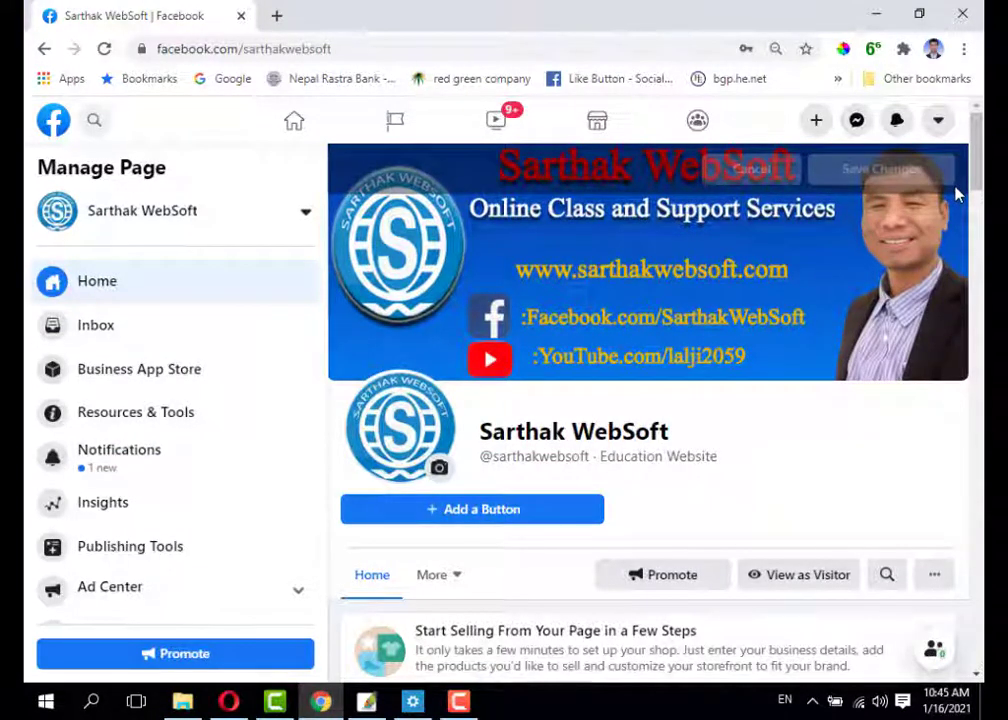